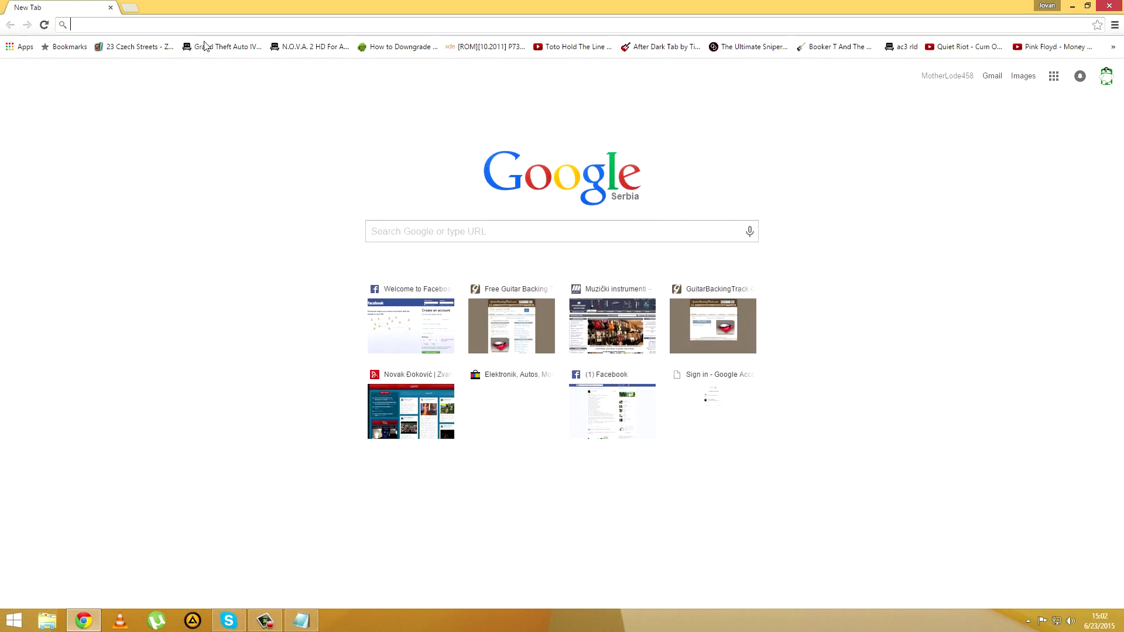
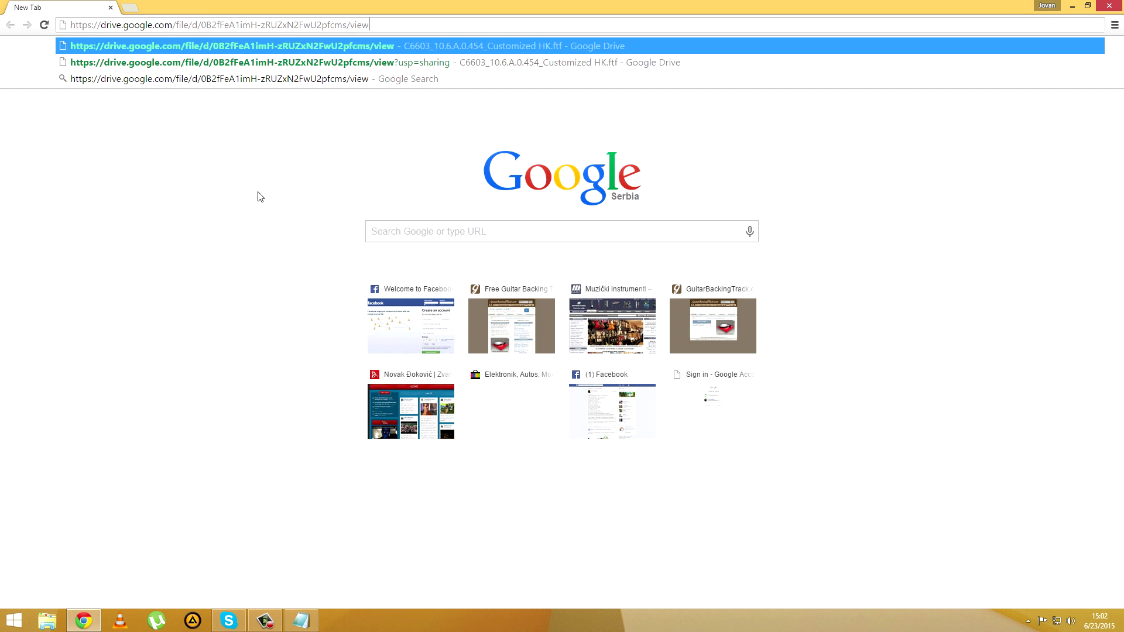
Step: Load the Drive page for C6603_10.6.A.0.454_Customized HK.ftf, then reopen XDA thread page 2 from History
key("Return")
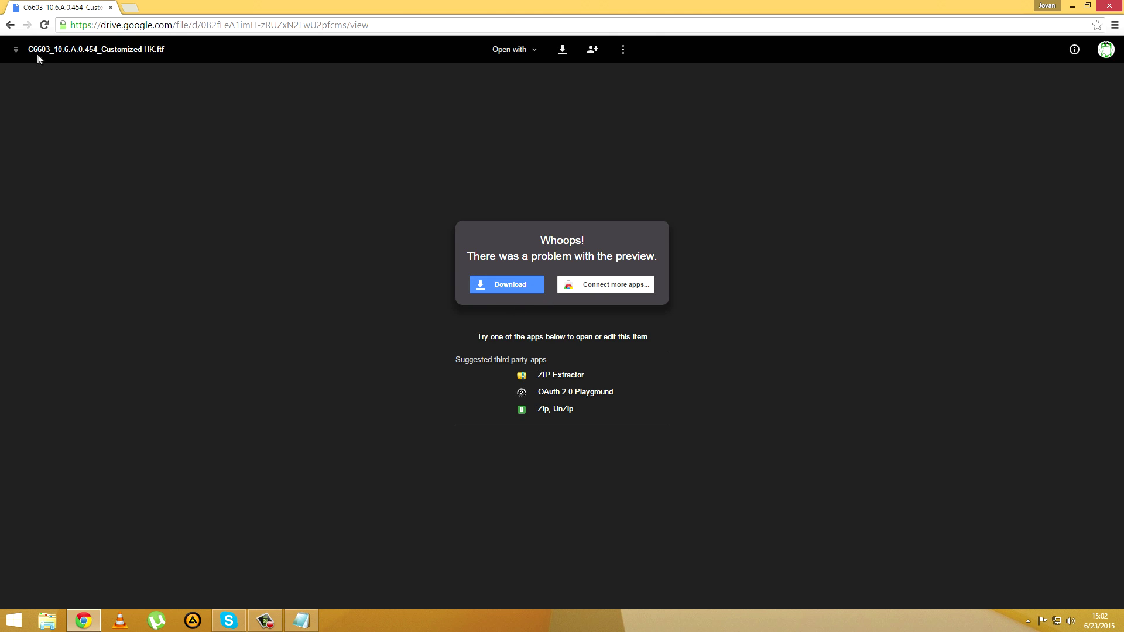
left_click(1115, 25)
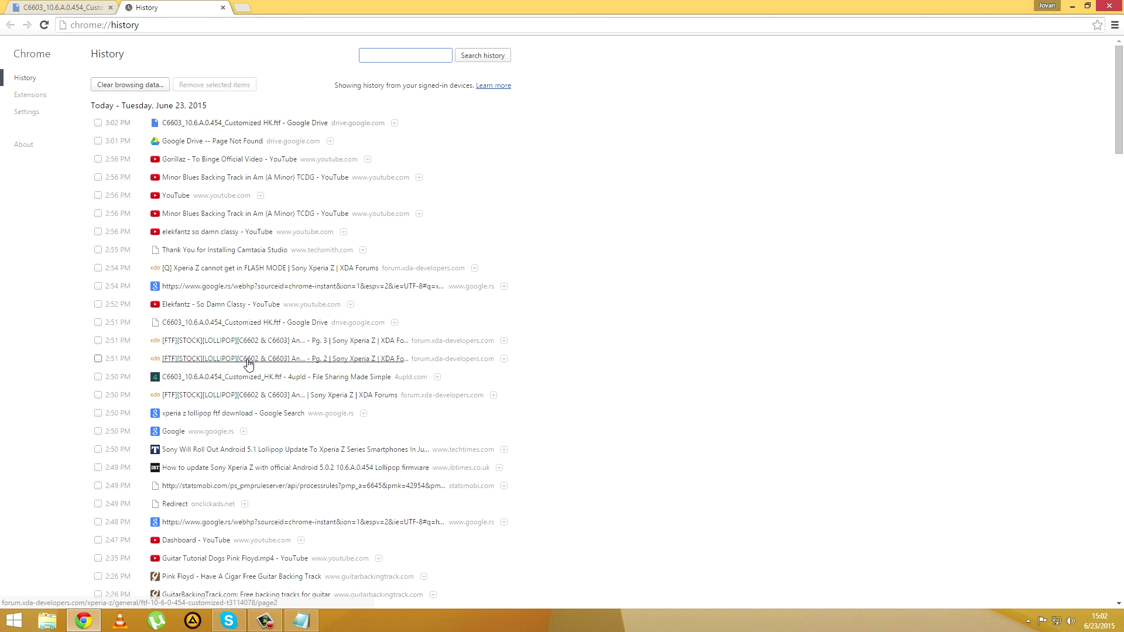
left_click(246, 363)
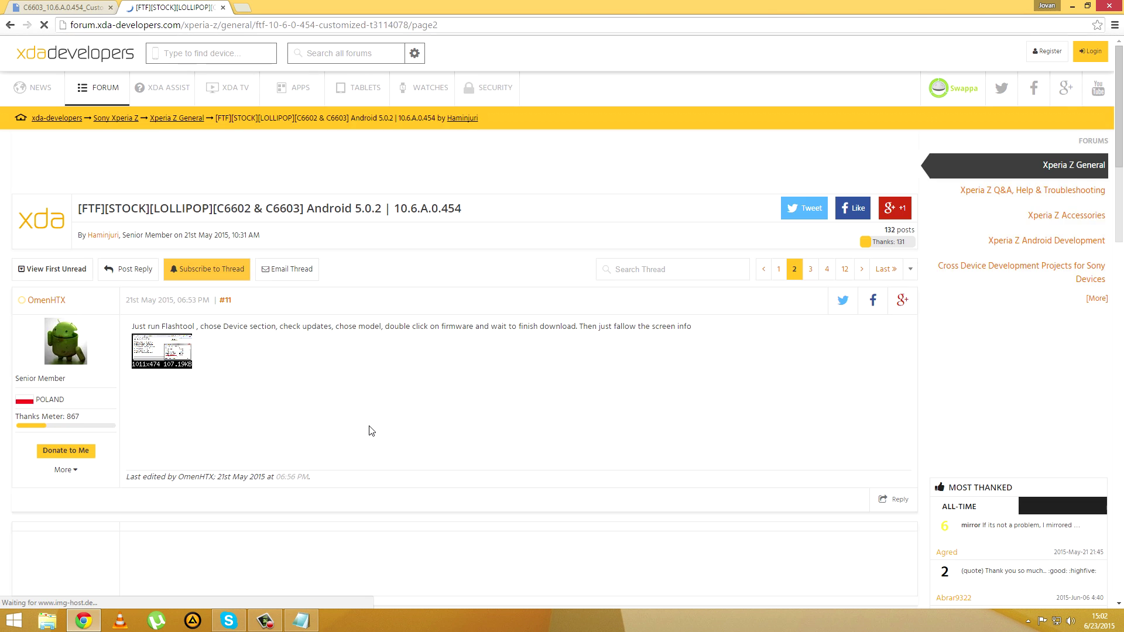
Step: Jump to page 1 of the XDA 5.0.2 thread and review the C6602/C6603 10.6.A.0.454 download links
scroll(369, 431, "down", 15)
scroll(374, 461, "down", 10)
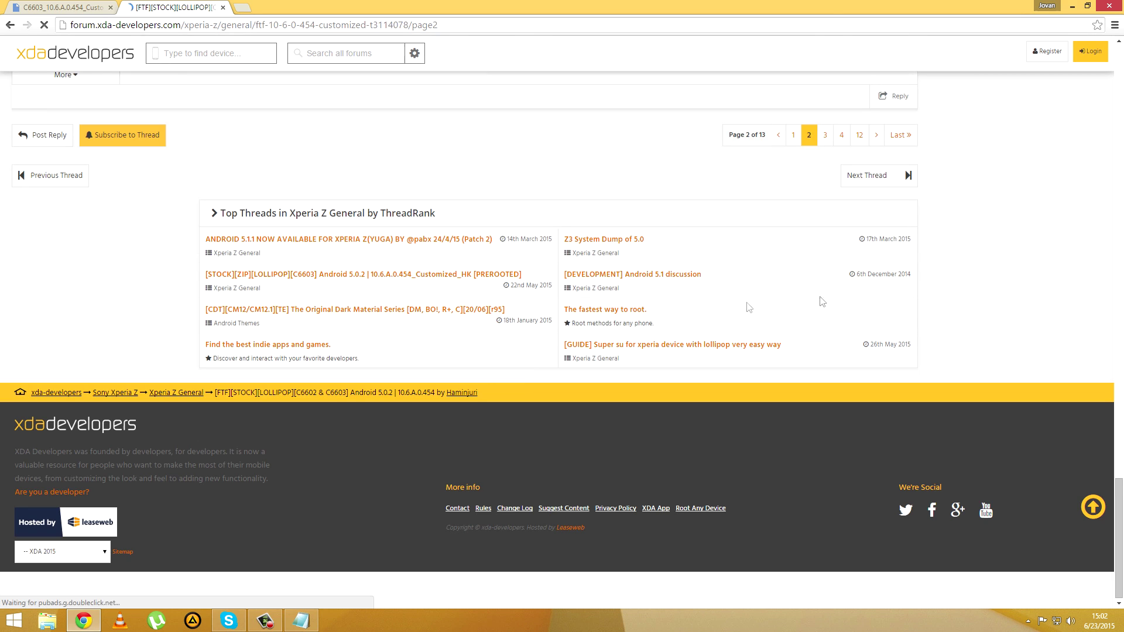
left_click(795, 137)
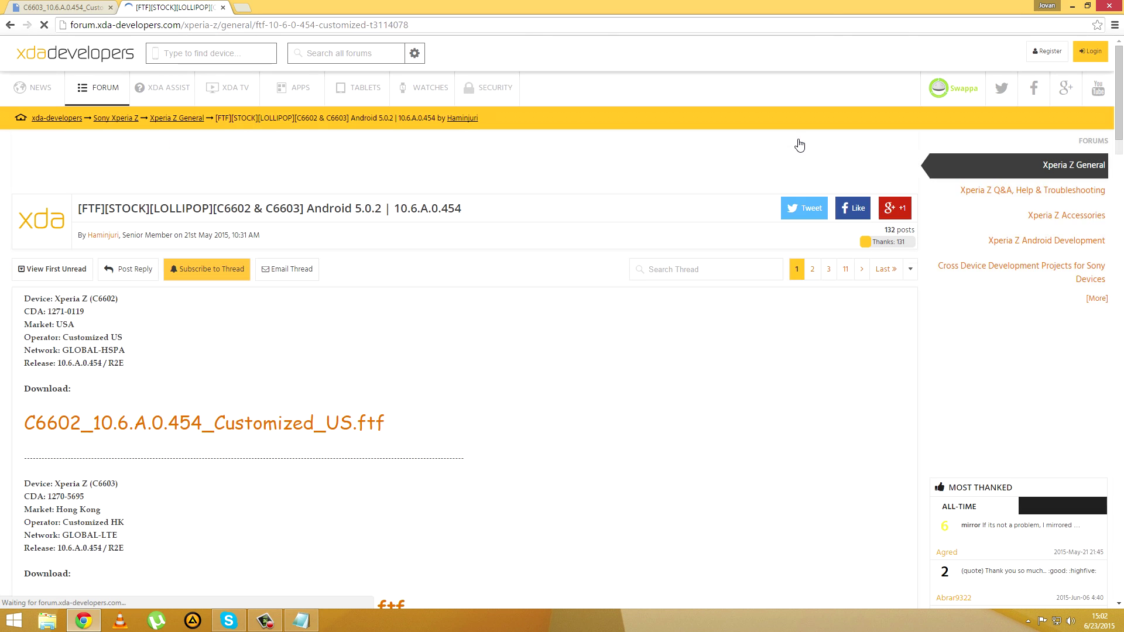
scroll(433, 348, "down", 1)
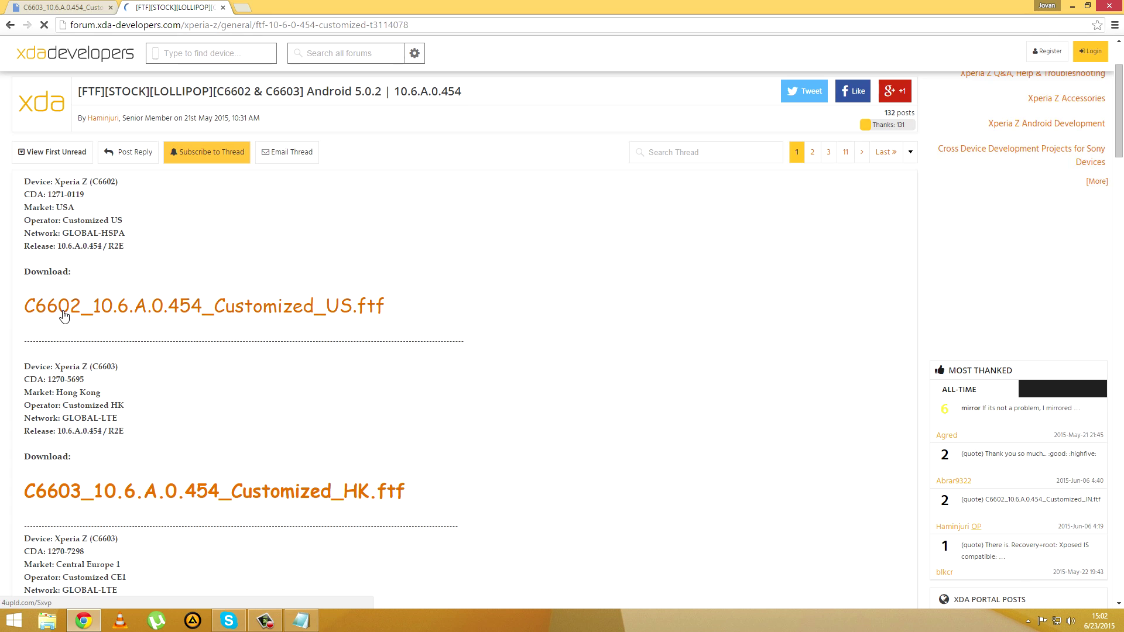
scroll(63, 311, "down", 2)
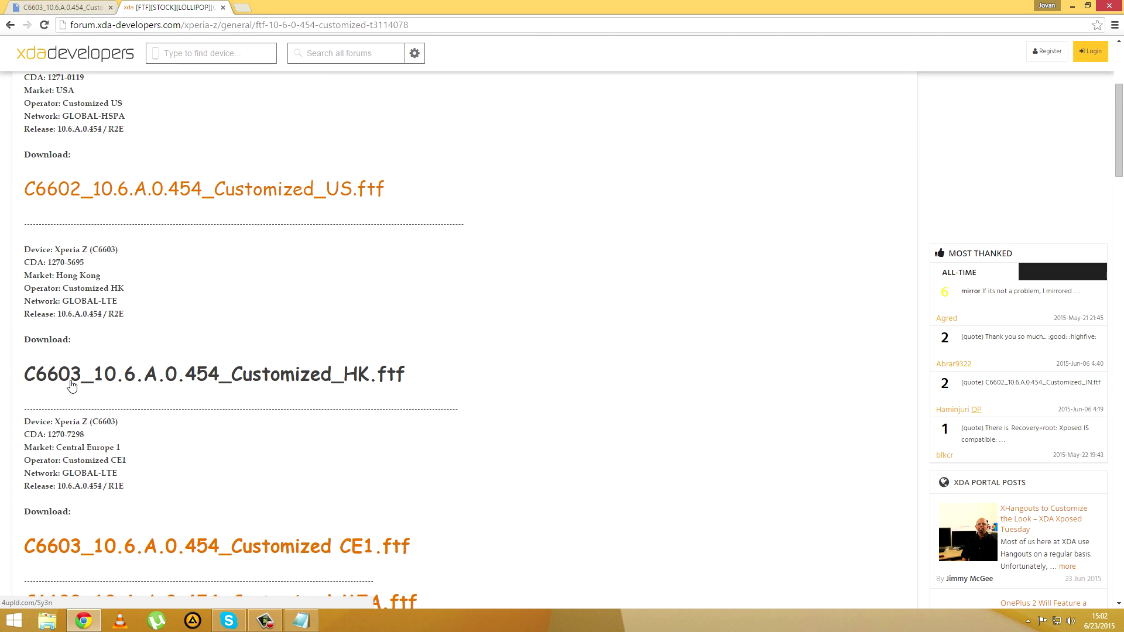
scroll(72, 385, "down", 5)
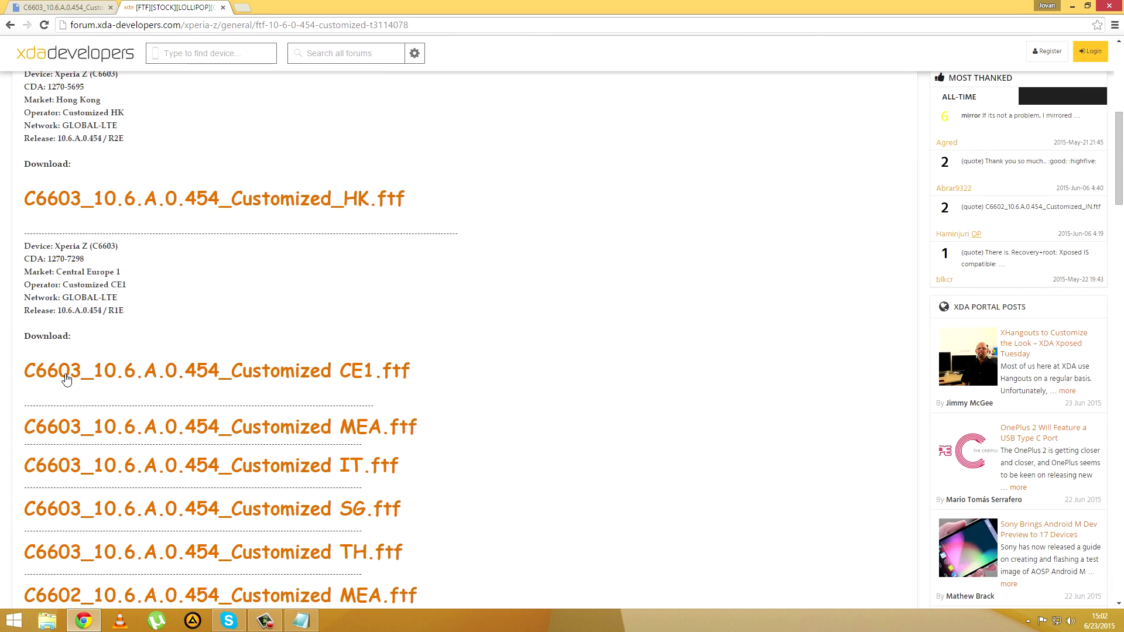
scroll(105, 355, "down", 5)
scroll(106, 358, "up", 8)
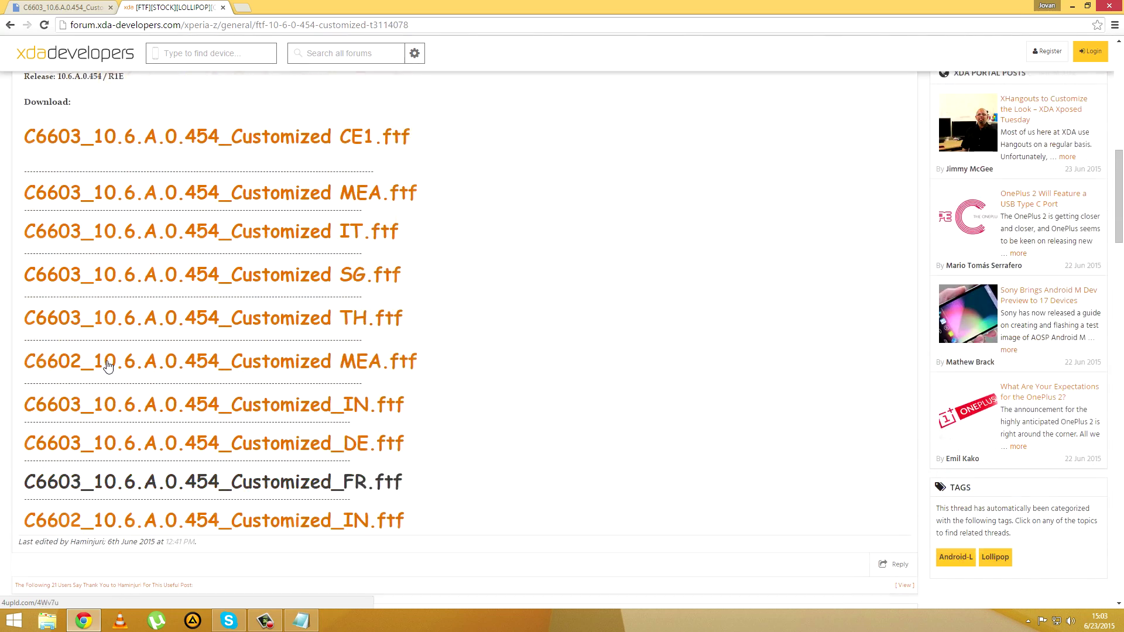
scroll(107, 359, "up", 3)
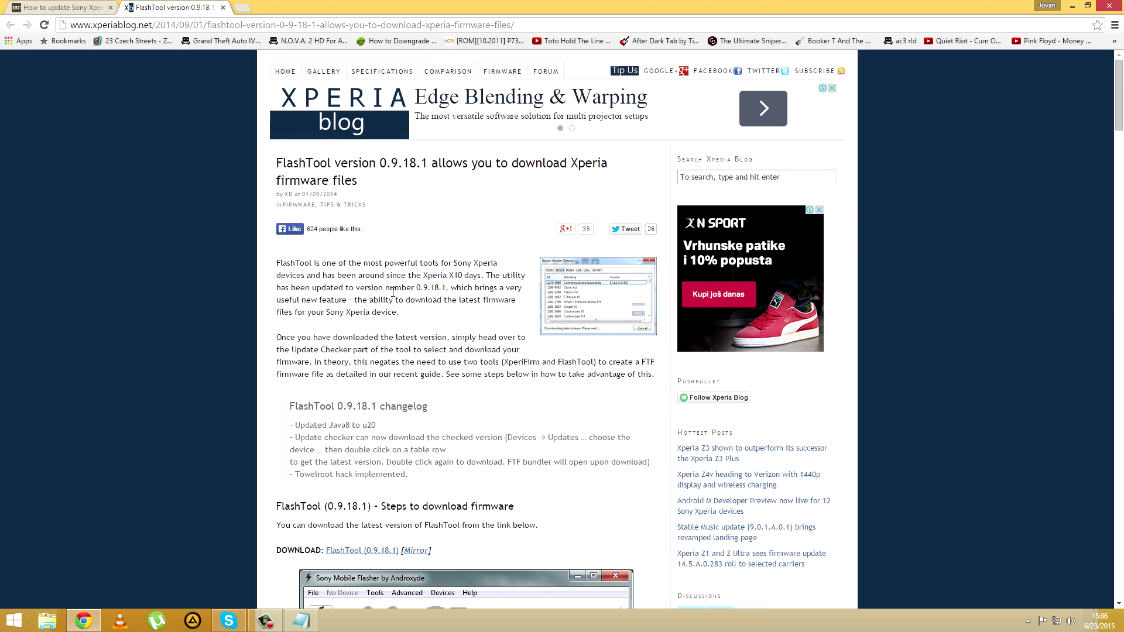
Step: Follow the Xperia Blog's FlashTool 0.9.18.1 download link through to MediaFire
scroll(393, 291, "down", 4)
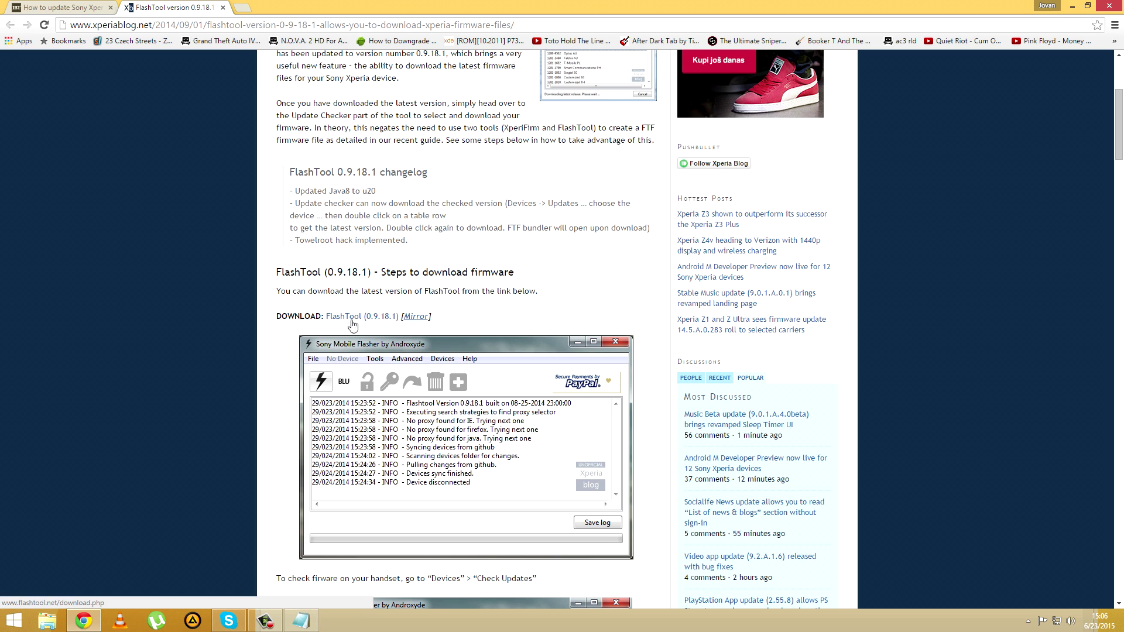
left_click(352, 322)
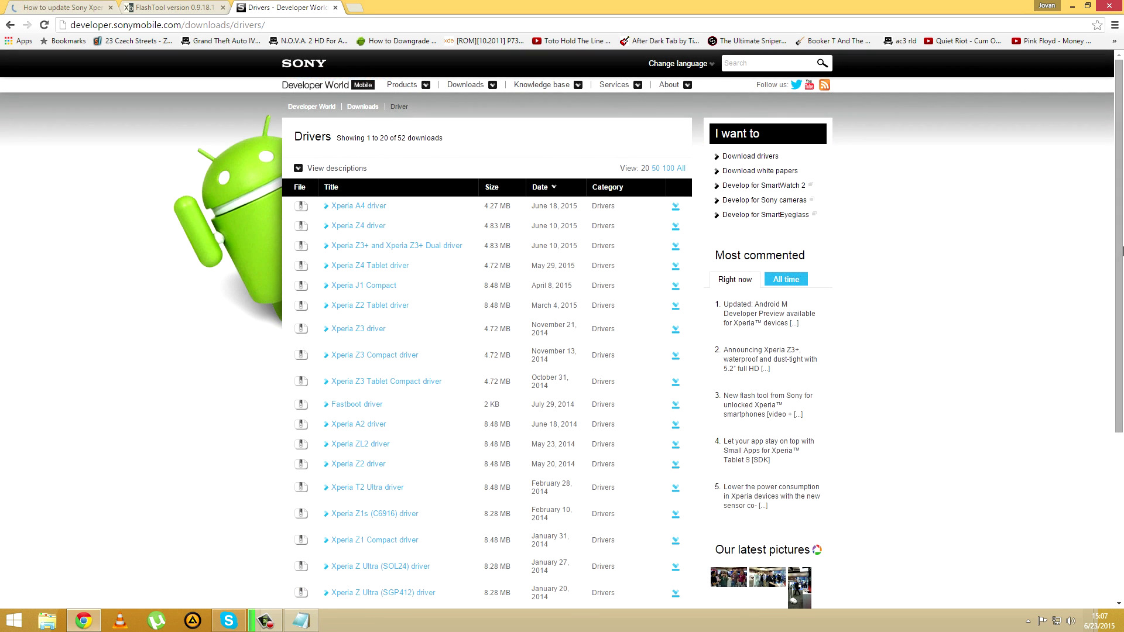
Step: On page 2 of the Sony drivers list, download Xperia_Z_driver.zip (8.68 MB)
scroll(1122, 353, "down", 3)
scroll(1122, 352, "down", 1)
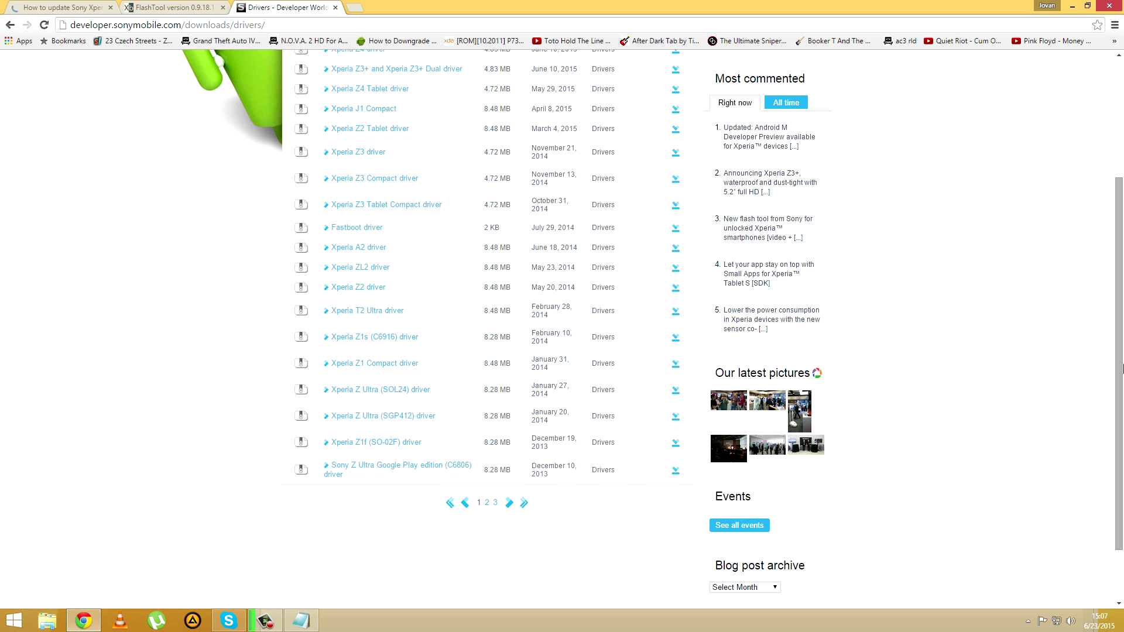
left_click(491, 503)
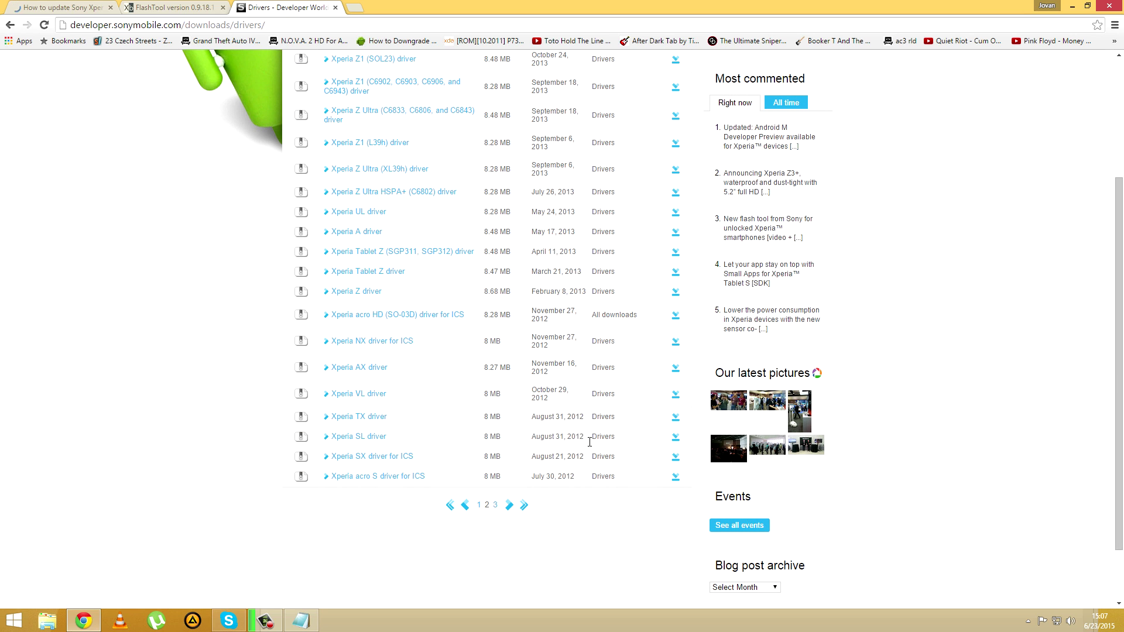
scroll(1122, 375, "up", 1)
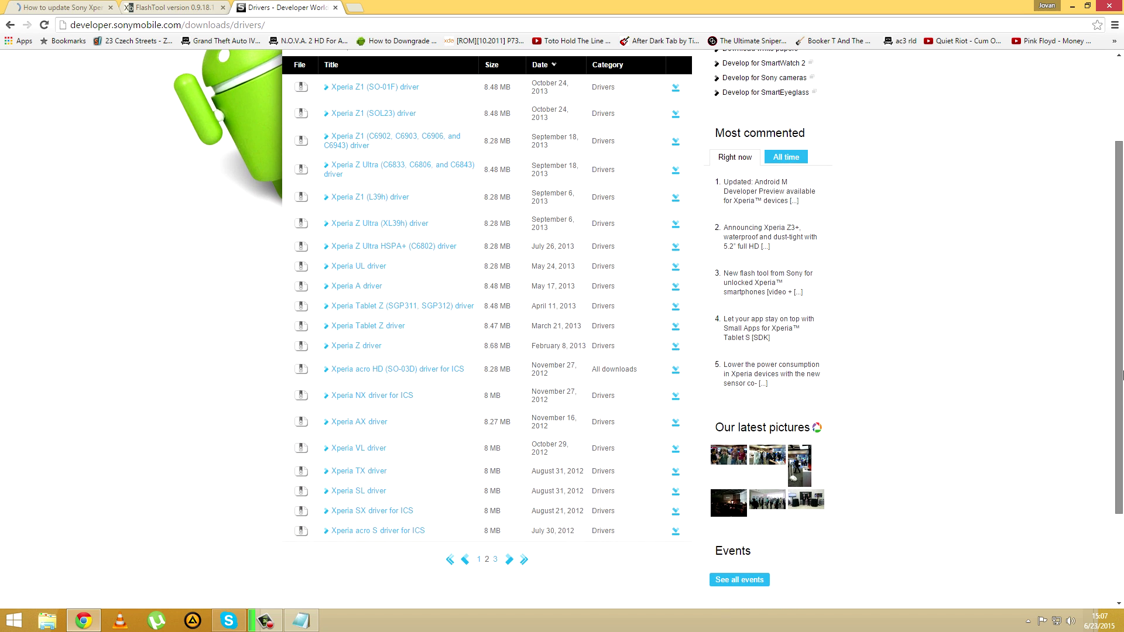
left_click(373, 350)
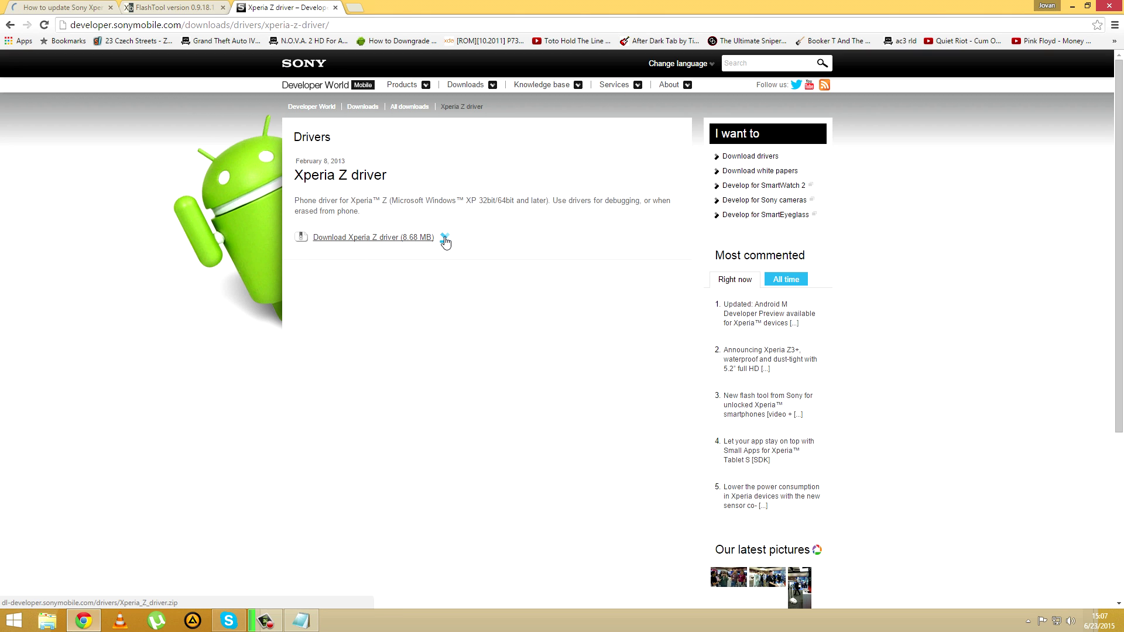
left_click(444, 241)
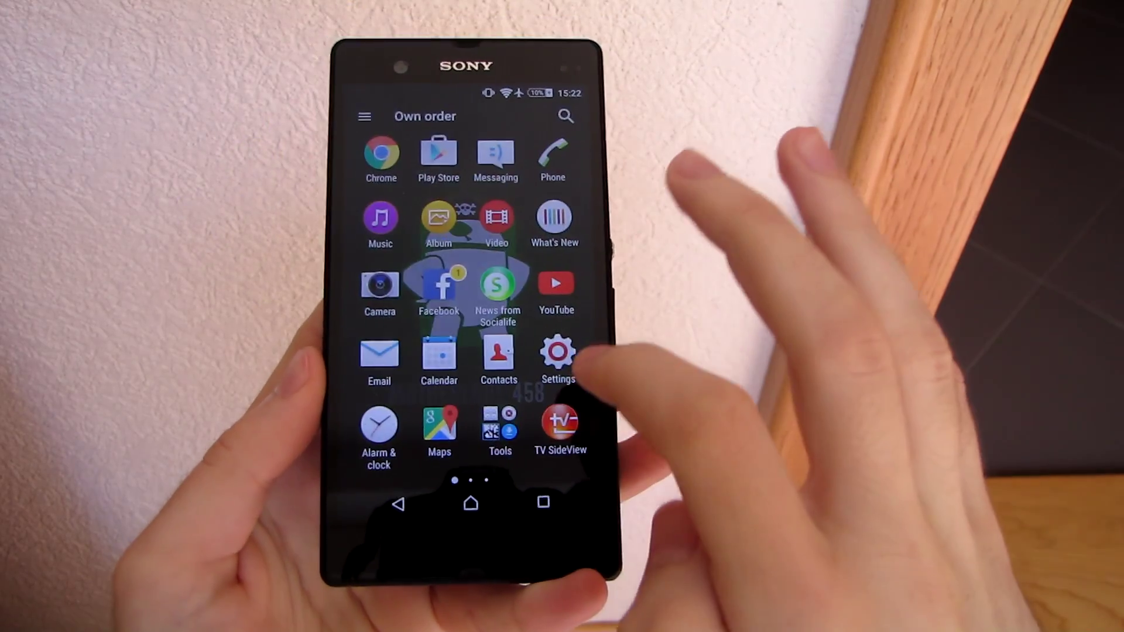
Step: Turn on USB debugging in the phone's Developer options and confirm the prompt
left_click(558, 354)
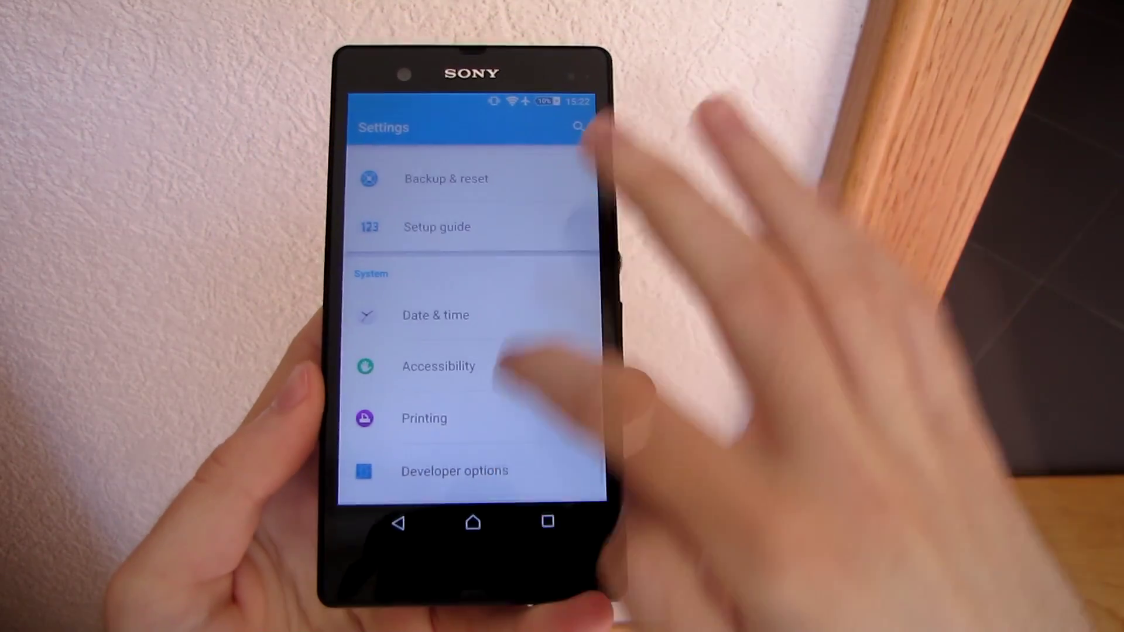
scroll(462, 316, "down", 1)
left_click(530, 410)
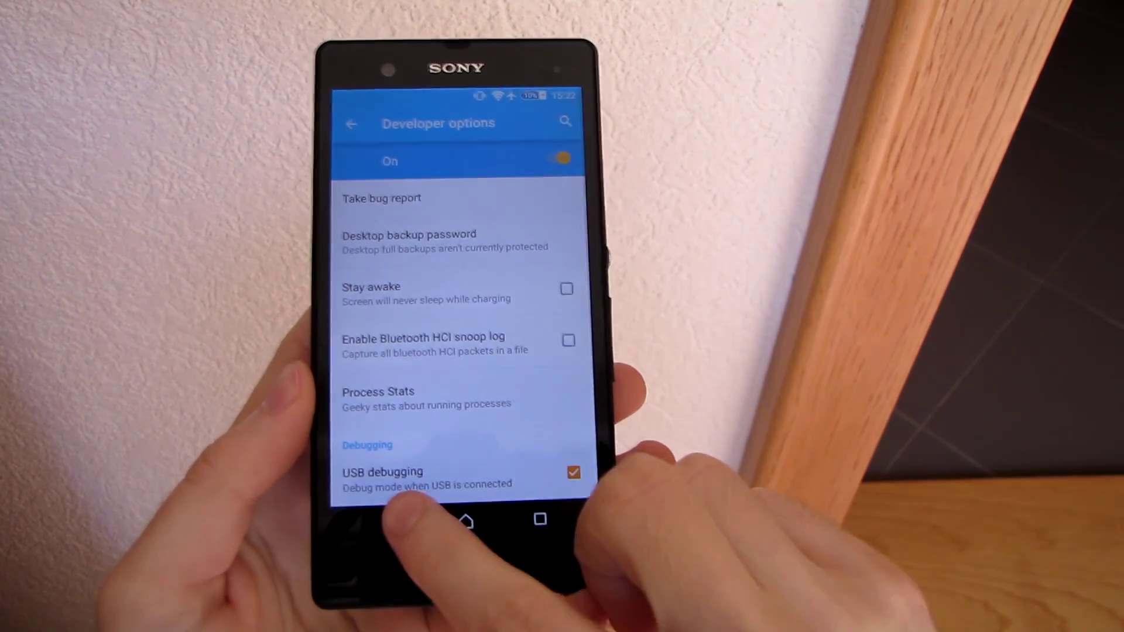
left_click(372, 521)
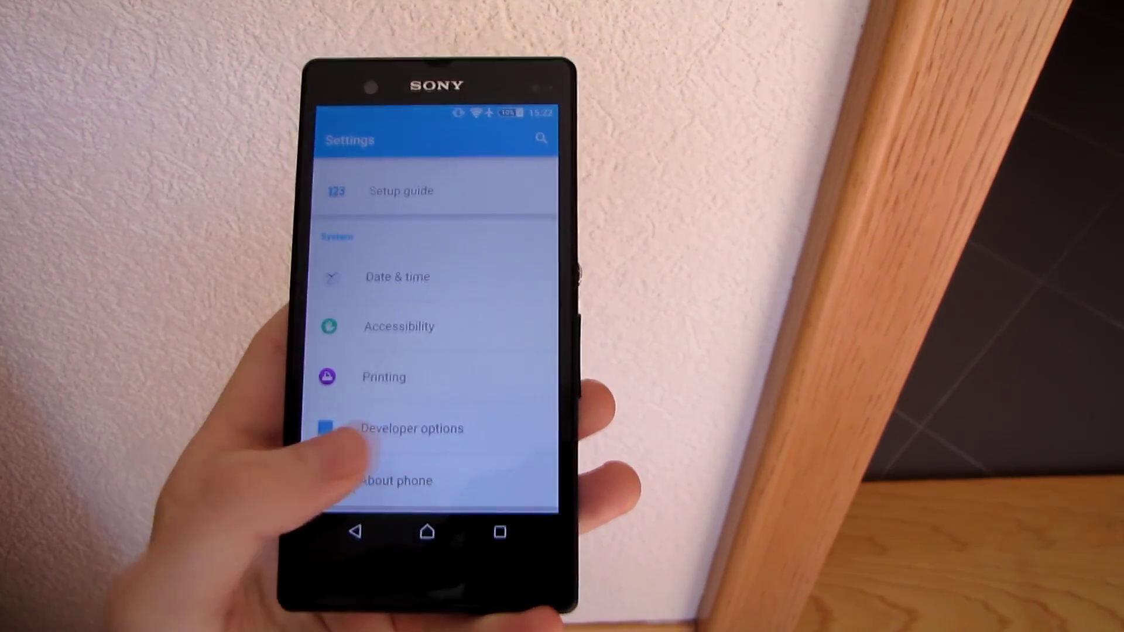
left_click(325, 439)
scroll(328, 363, "down", 3)
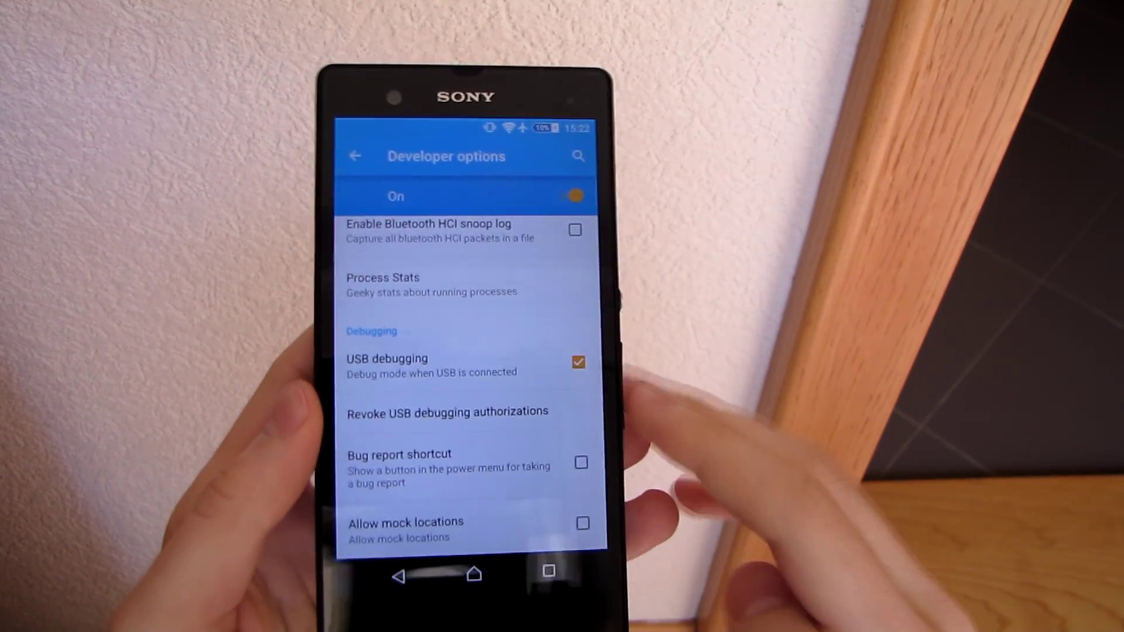
left_click(581, 374)
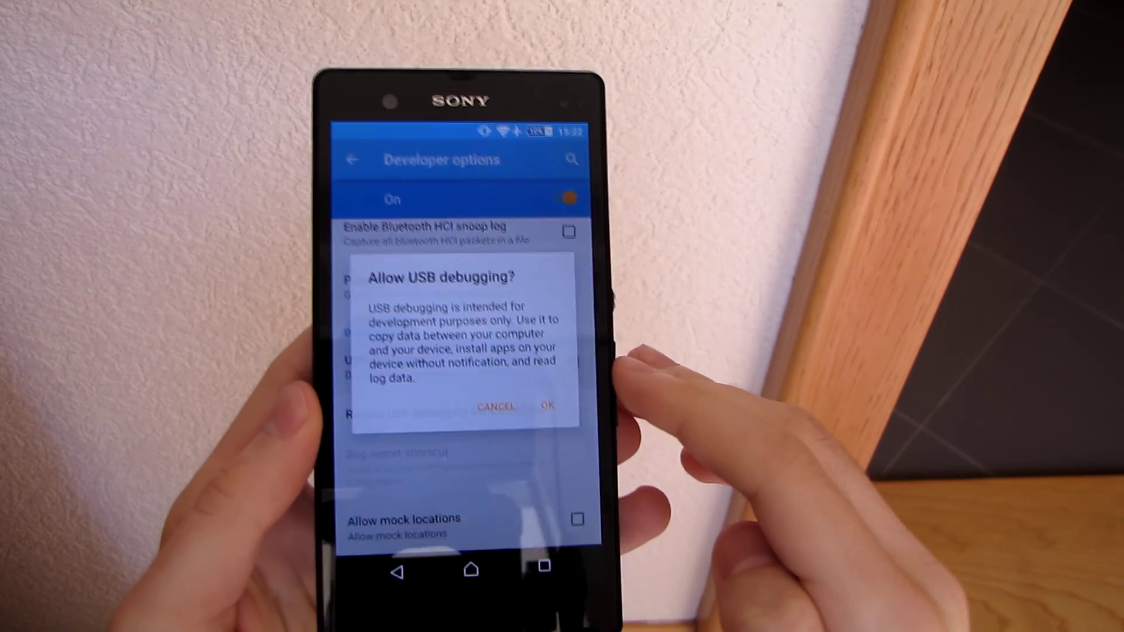
left_click(550, 399)
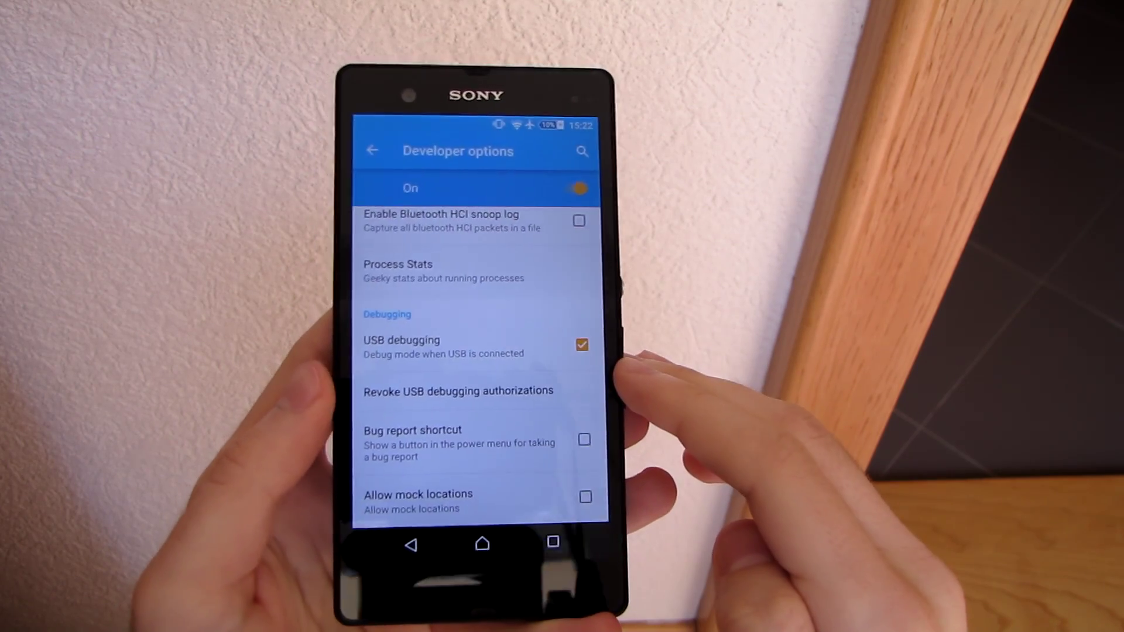
Step: Tap Build number in About phone to confirm developer mode is already enabled
left_click(418, 543)
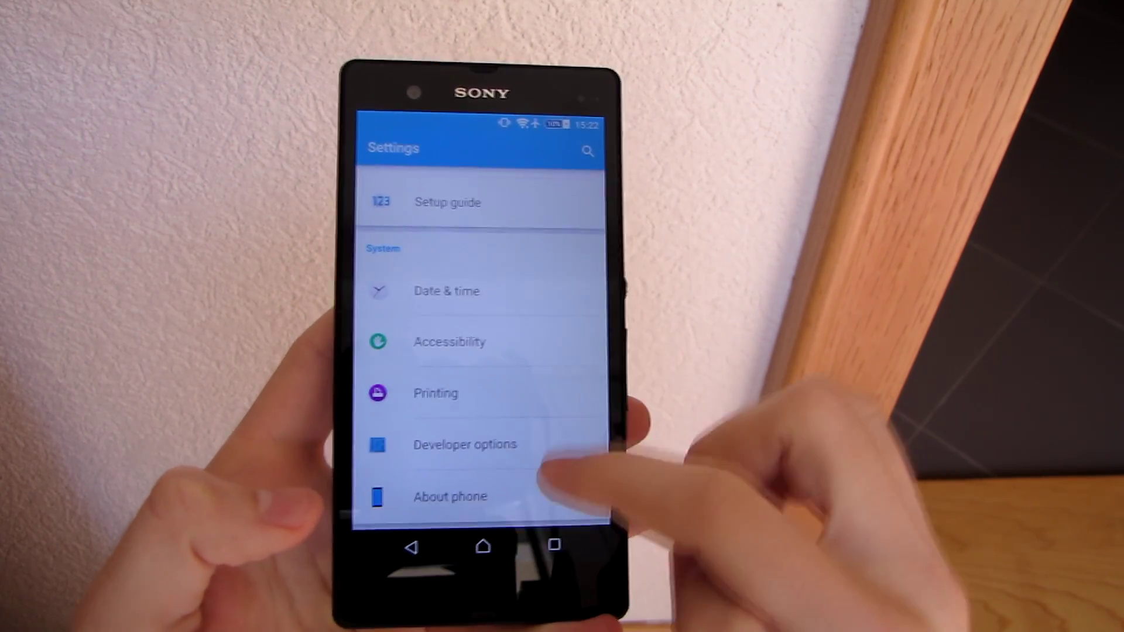
left_click(526, 497)
left_click_drag(565, 514, 564, 377)
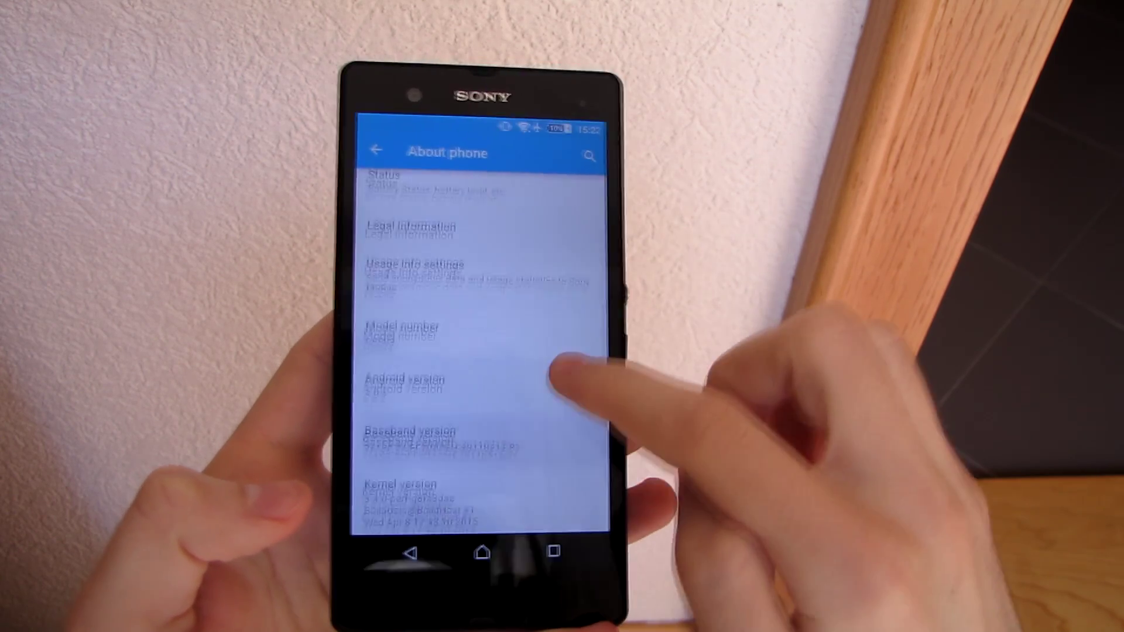
left_click(539, 512)
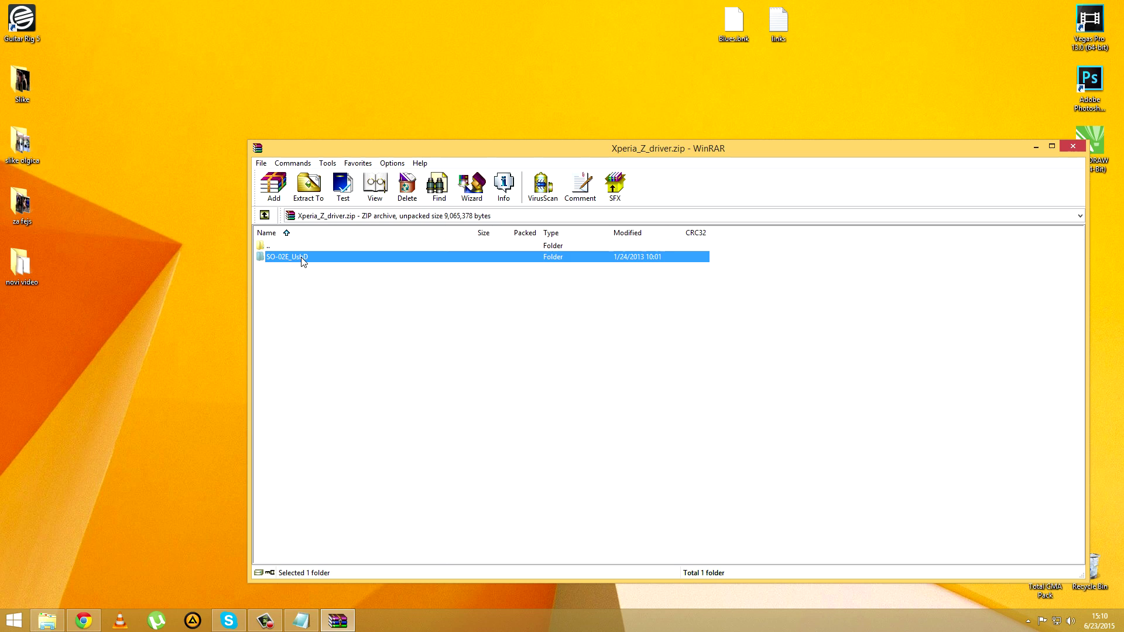
Step: Drag the SO-02E_UsbD folder out of Xperia_Z_driver.zip onto the desktop
left_click_drag(303, 257, 155, 205)
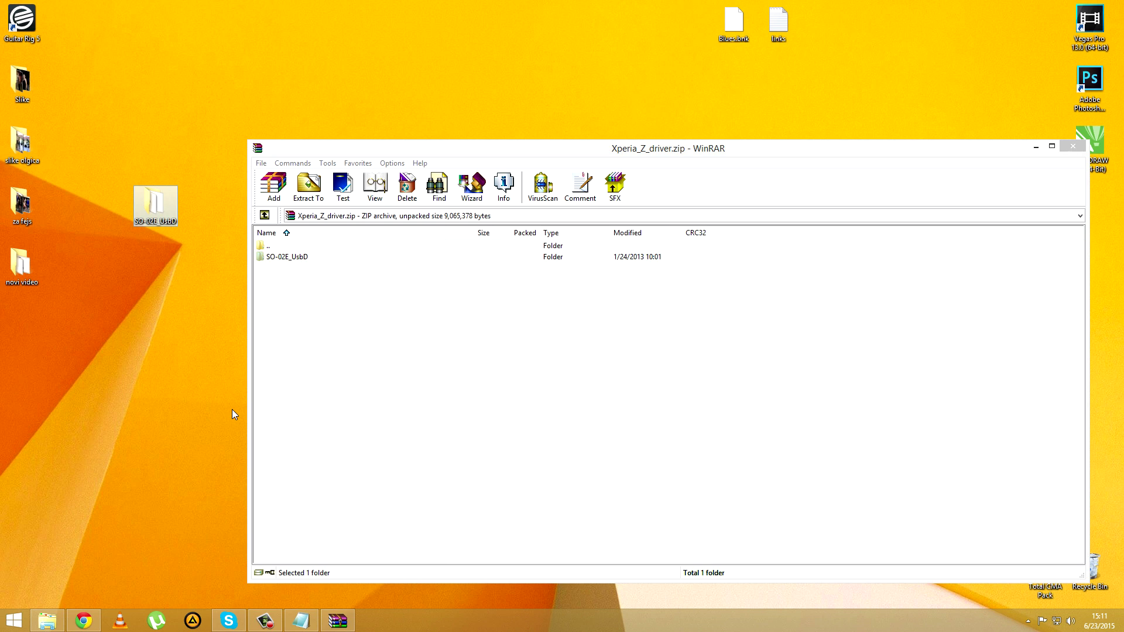
left_click(13, 619)
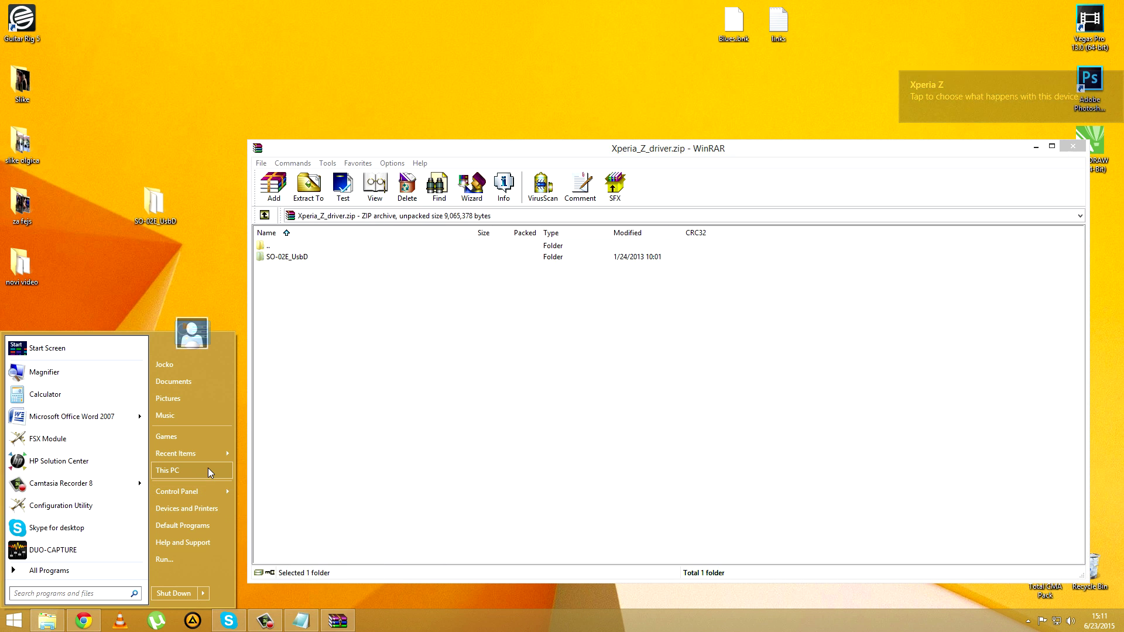
Step: From This PC's properties, open Device Manager and start a driver update for the C6603 device
right_click(209, 469)
left_click(267, 566)
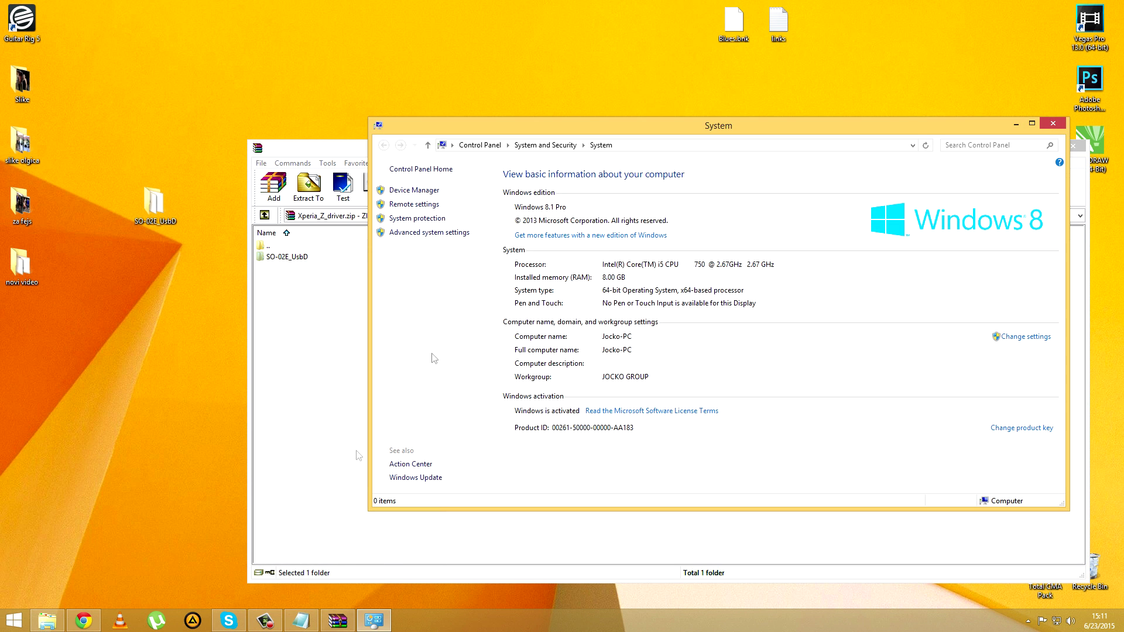
left_click(418, 191)
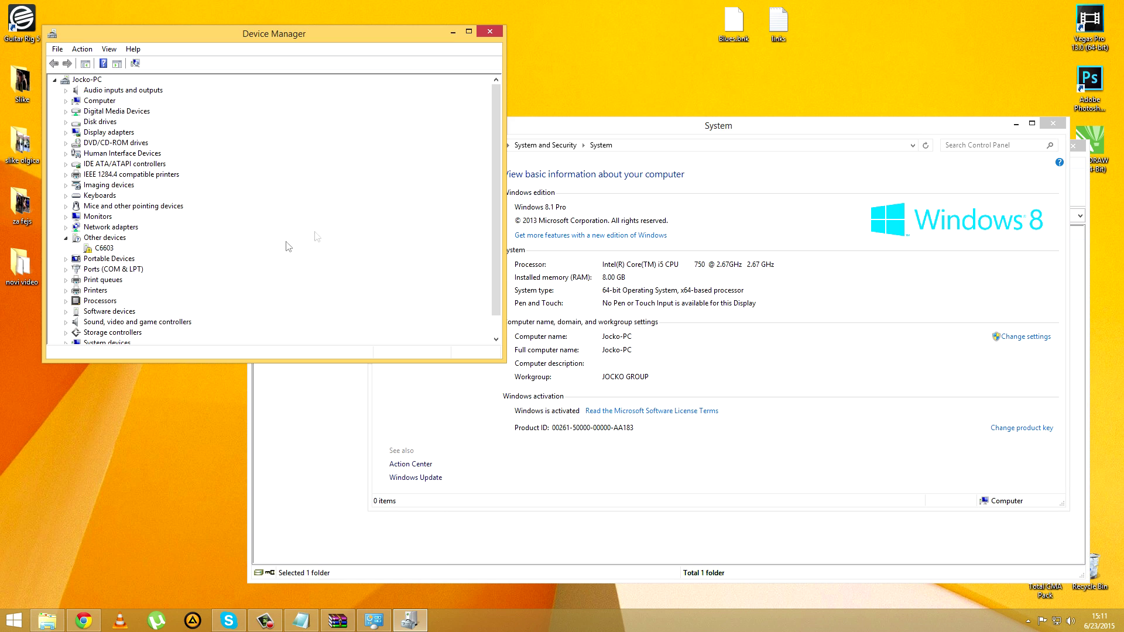
left_click(104, 249)
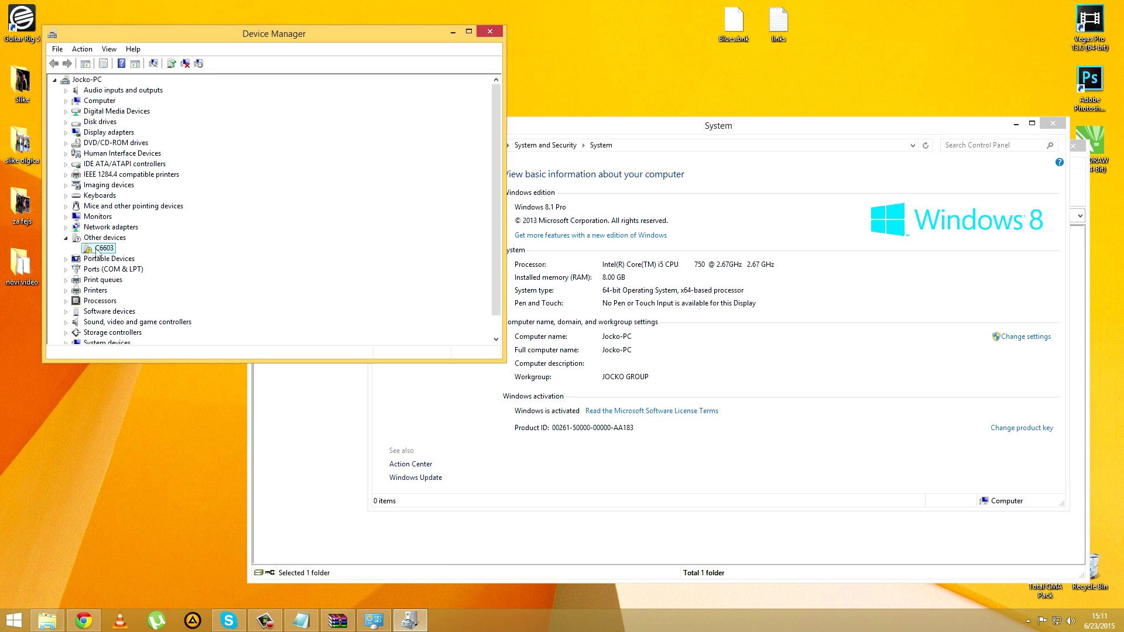
right_click(97, 251)
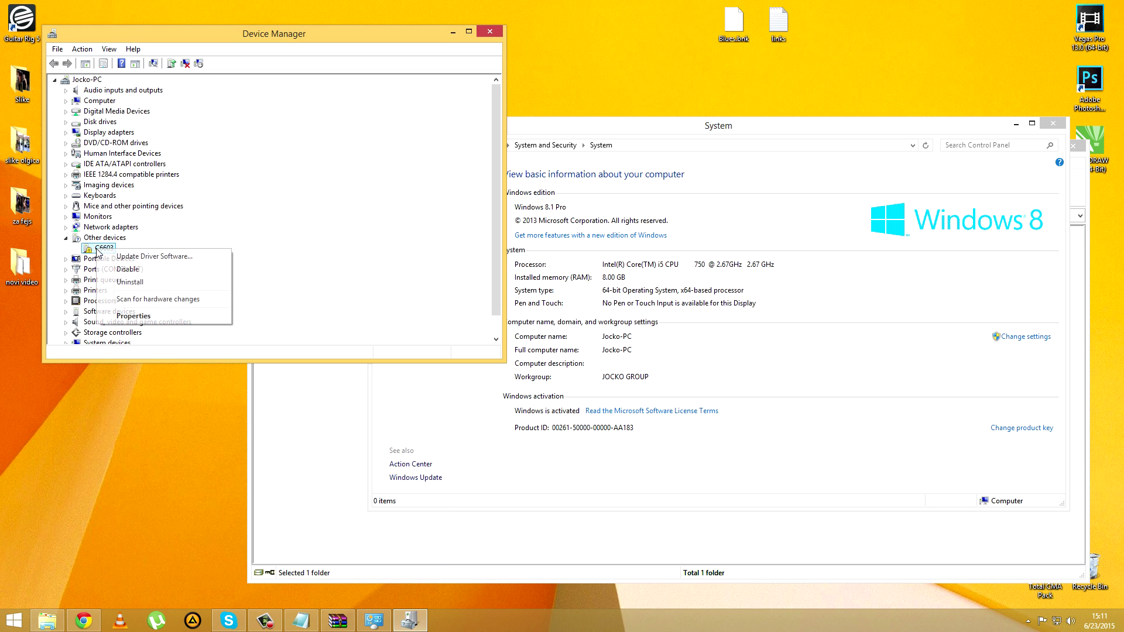
left_click(185, 259)
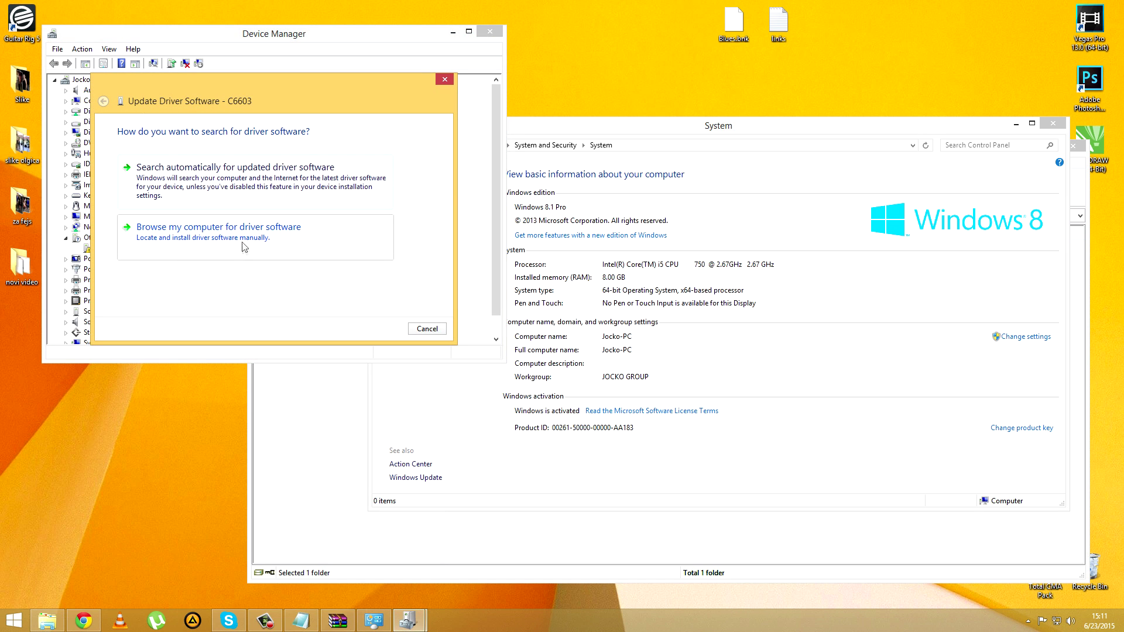
Step: Browse to the desktop's SO-02E_UsbD folder and install the Sony ADB Interface driver from it
left_click(241, 237)
left_click(367, 181)
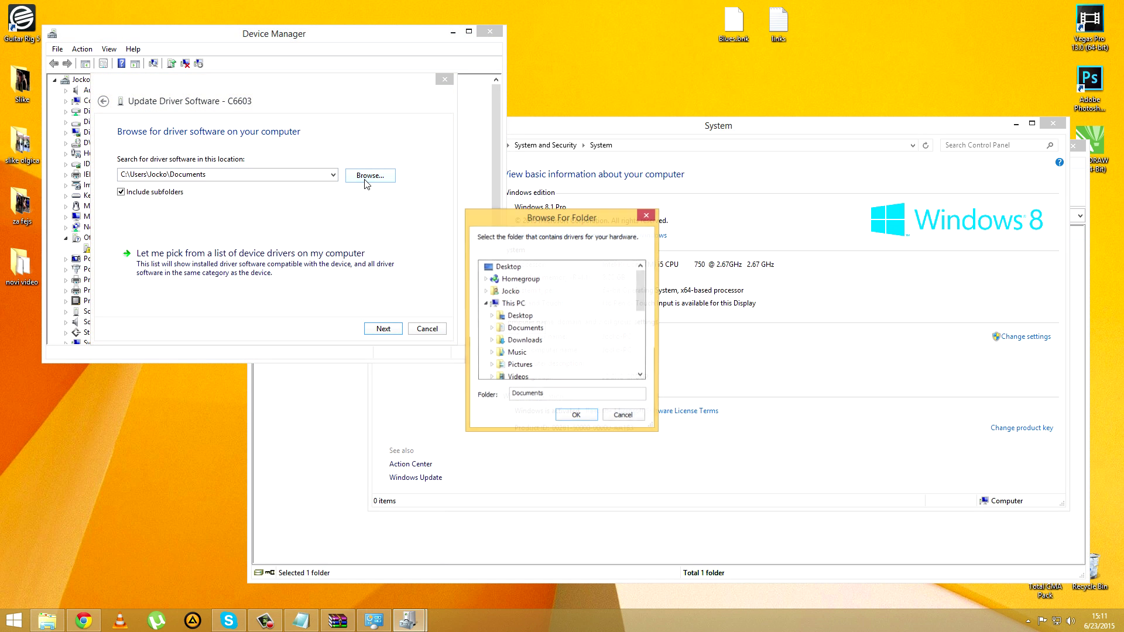
left_click(513, 270)
left_click(486, 304)
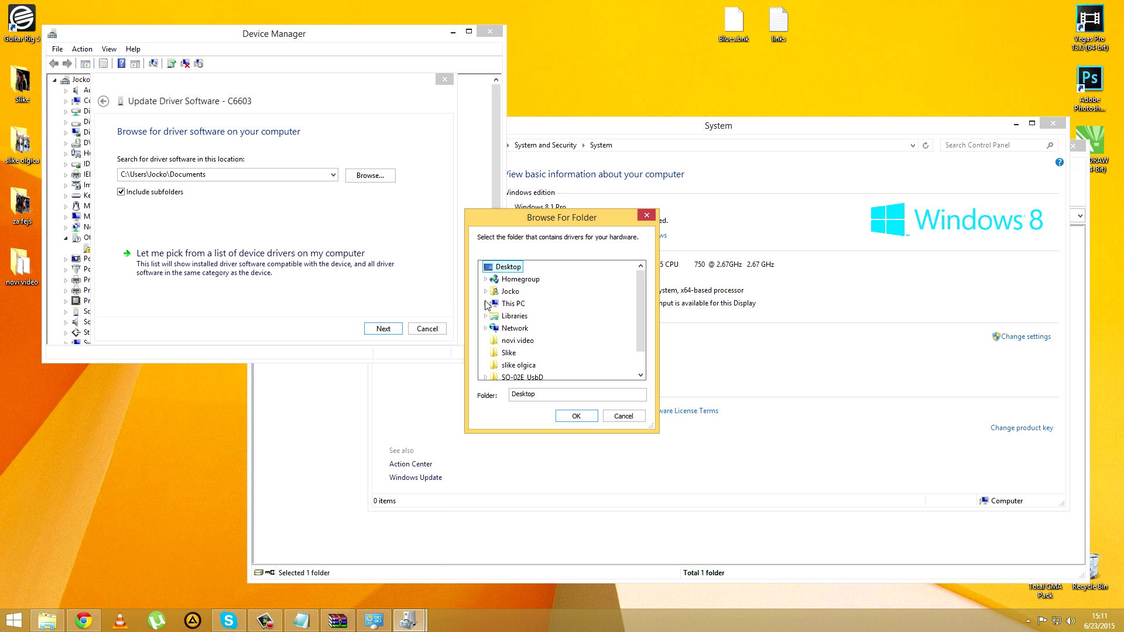
scroll(640, 319, "down", 1)
double_click(523, 365)
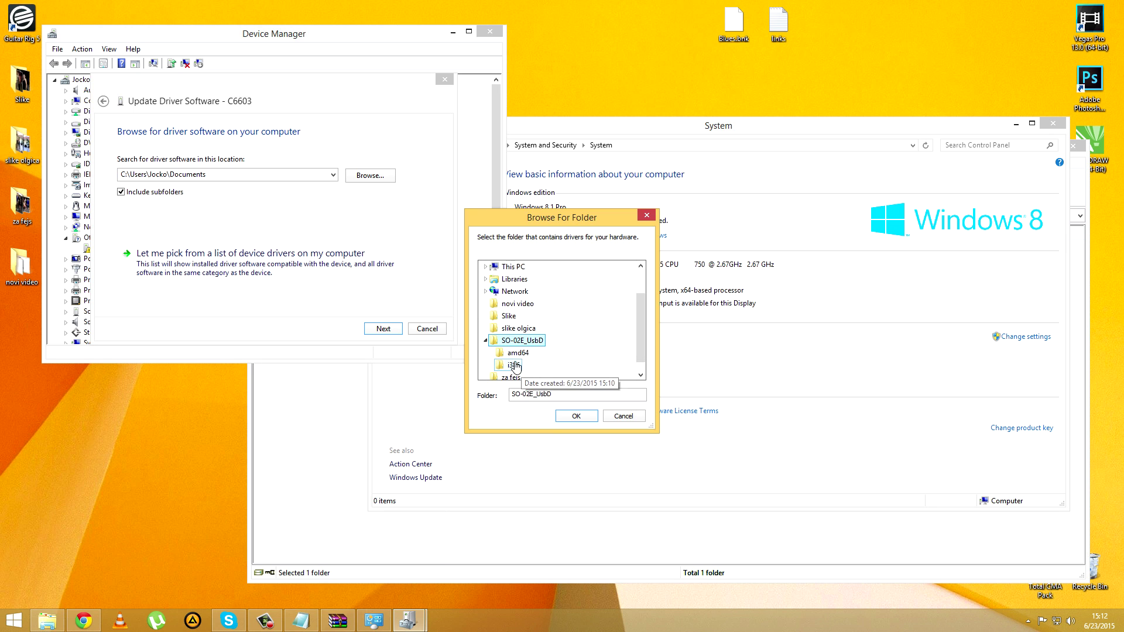
left_click(576, 416)
left_click(385, 329)
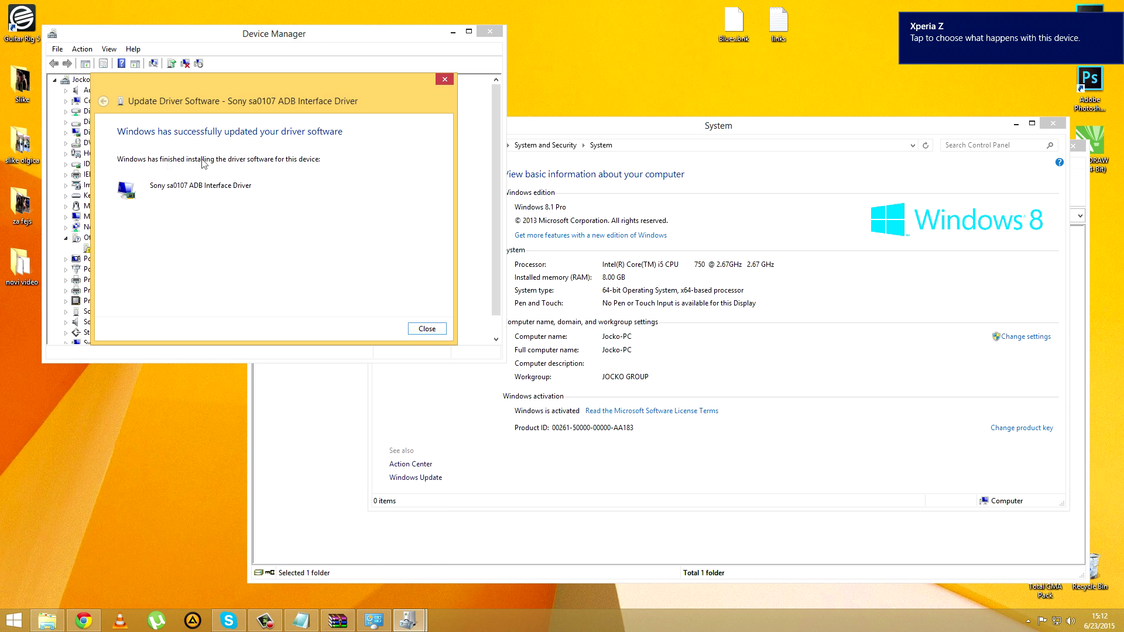
left_click(425, 329)
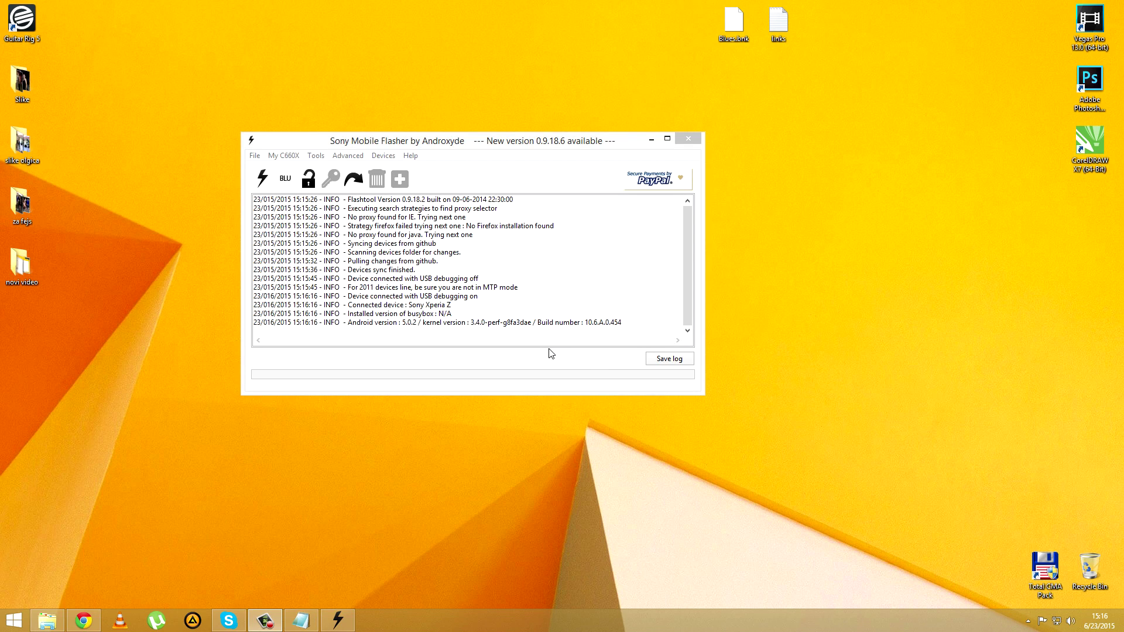
Step: Check the device connection lines in the log, then start a Flashmode flash
left_click_drag(629, 326, 275, 305)
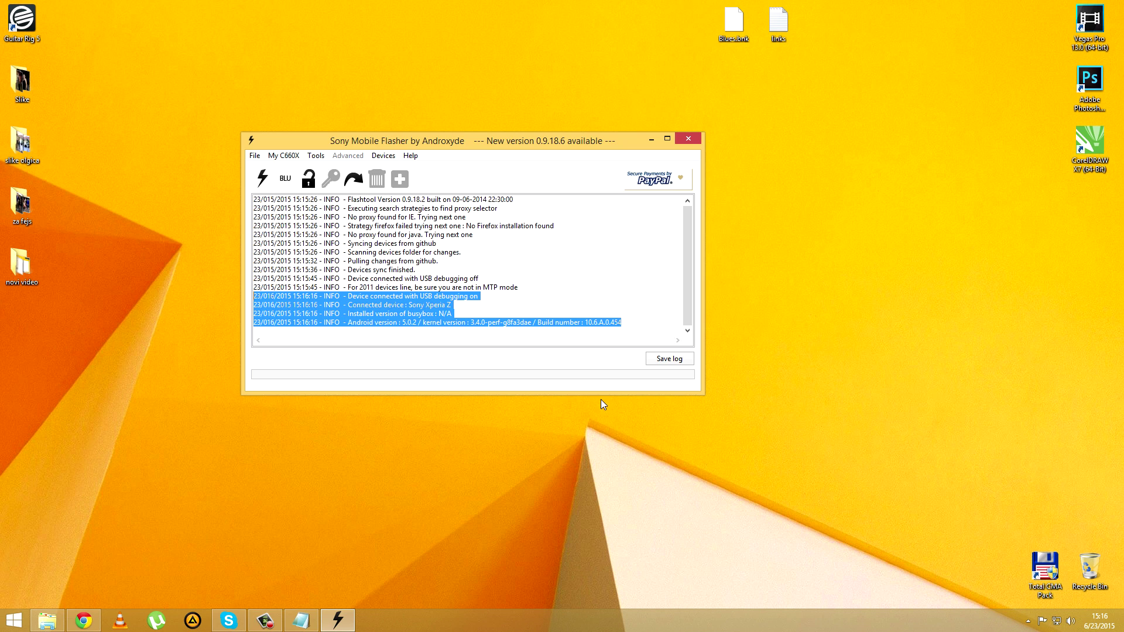
left_click(334, 296)
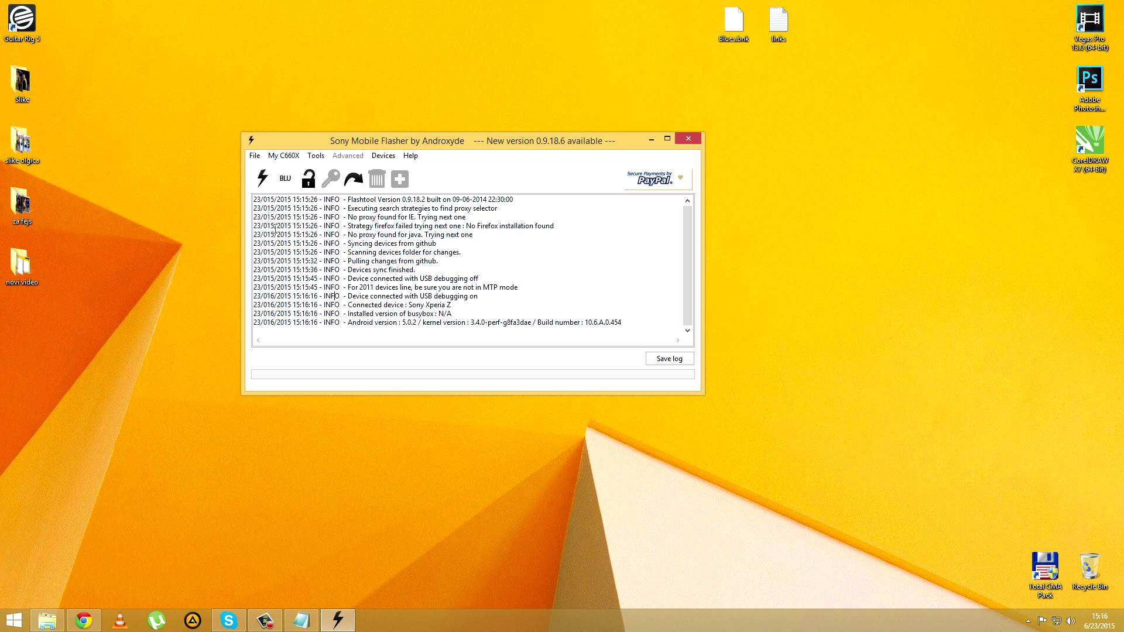
left_click(262, 184)
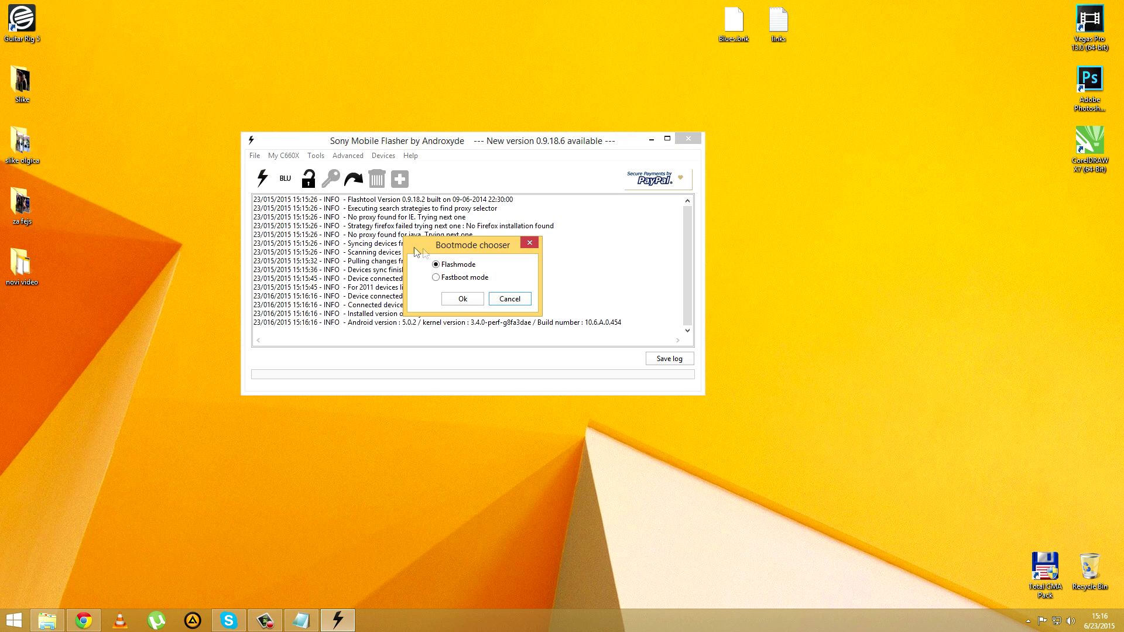
left_click(464, 299)
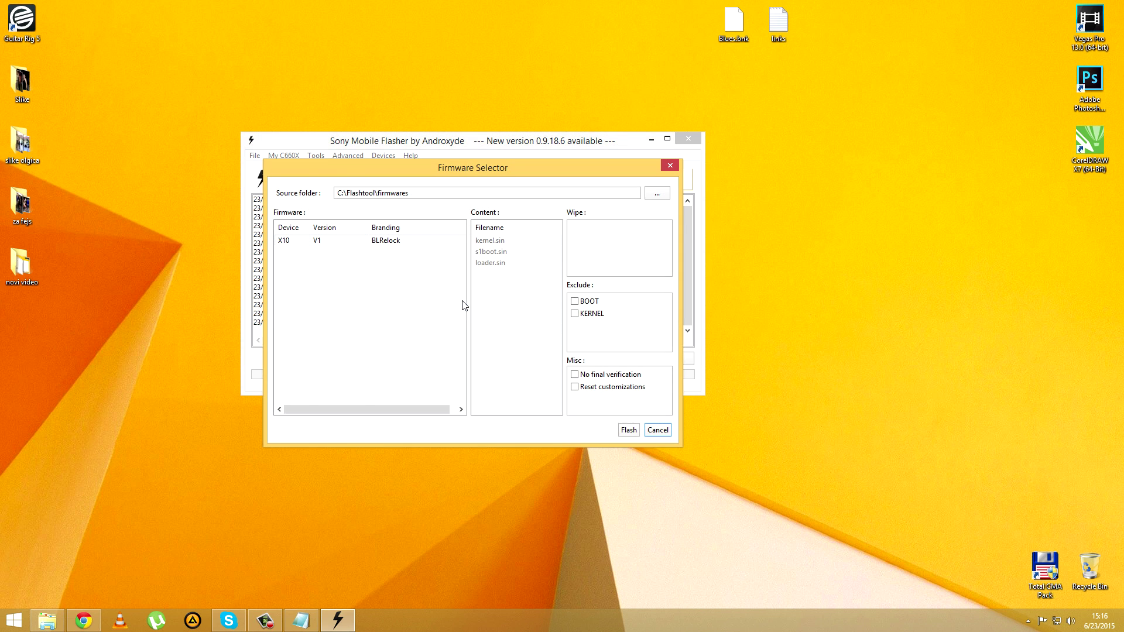
Step: Set the source folder to E:\MY DOCUMENTS\_Android\xperia z 5.0.2 and flash 10.6.A.0.454 Customized HK
left_click(657, 194)
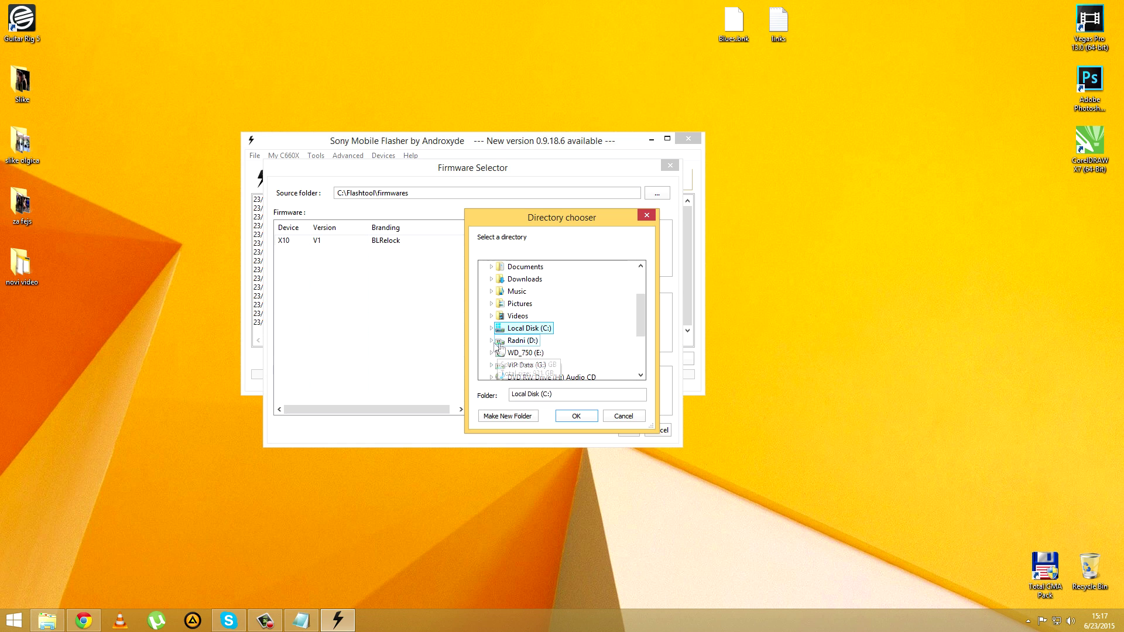
left_click(491, 352)
scroll(518, 324, "down", 5)
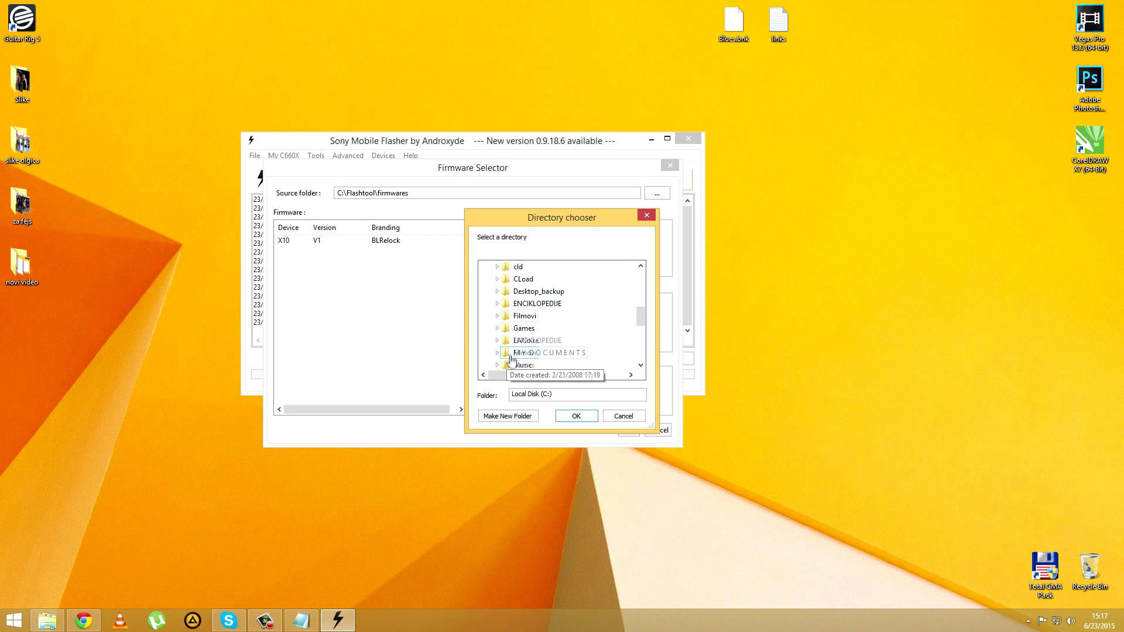
left_click(497, 358)
double_click(514, 281)
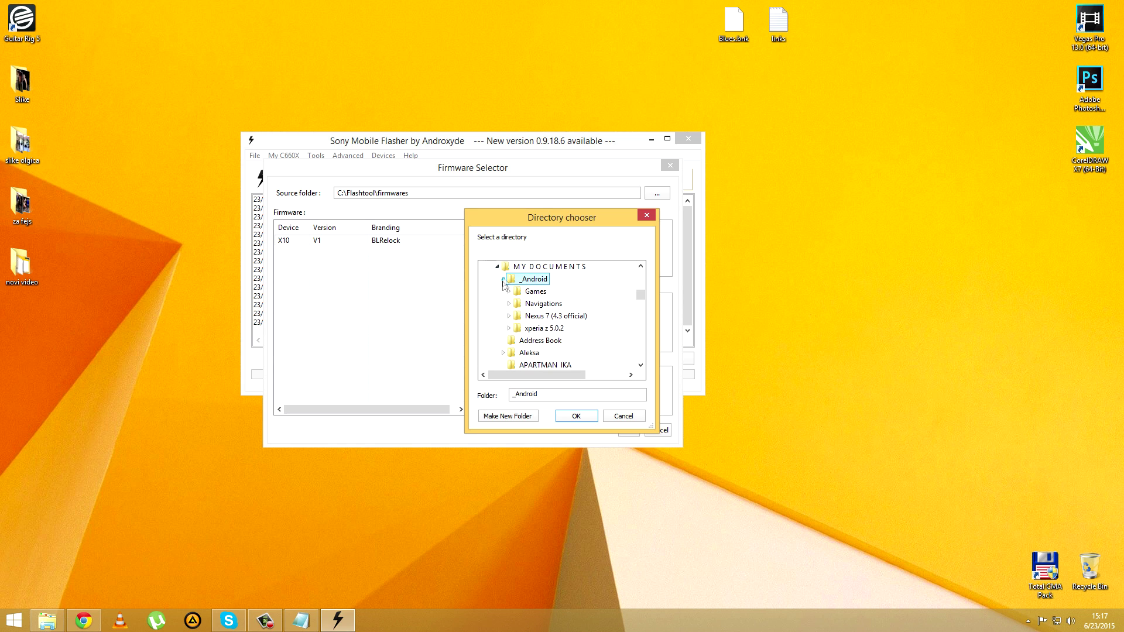
double_click(527, 328)
left_click(570, 416)
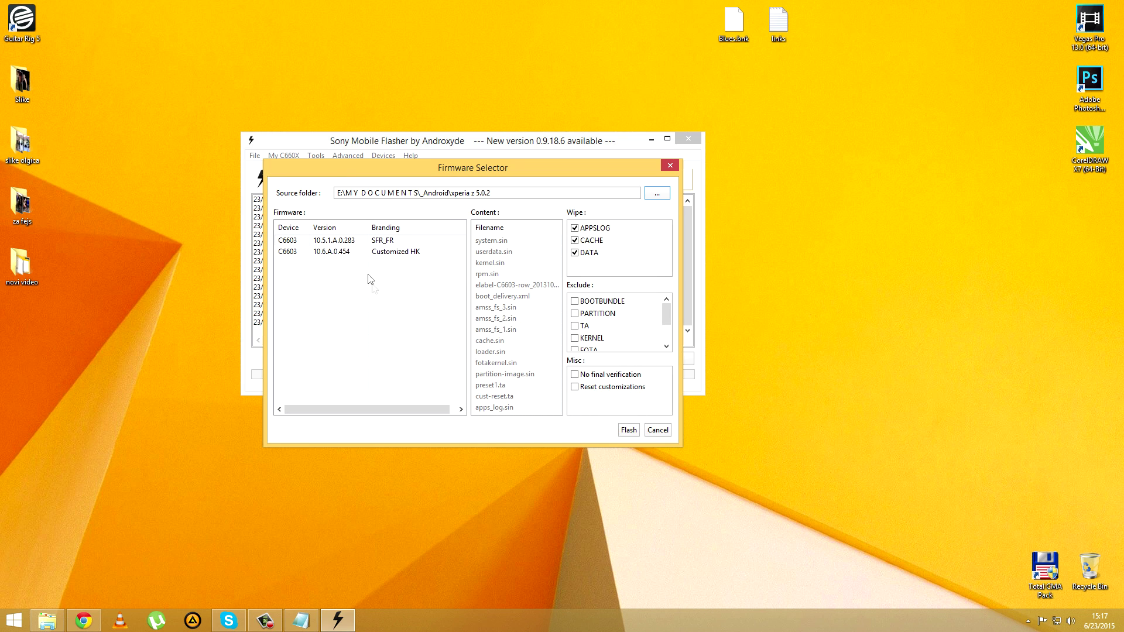
left_click(338, 253)
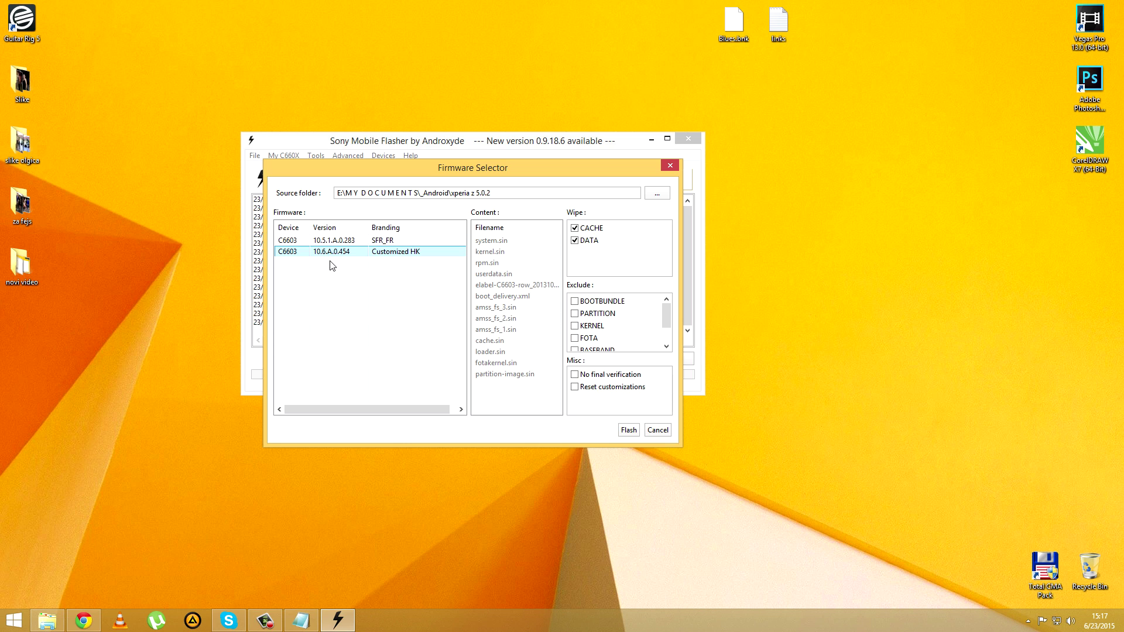
left_click(629, 430)
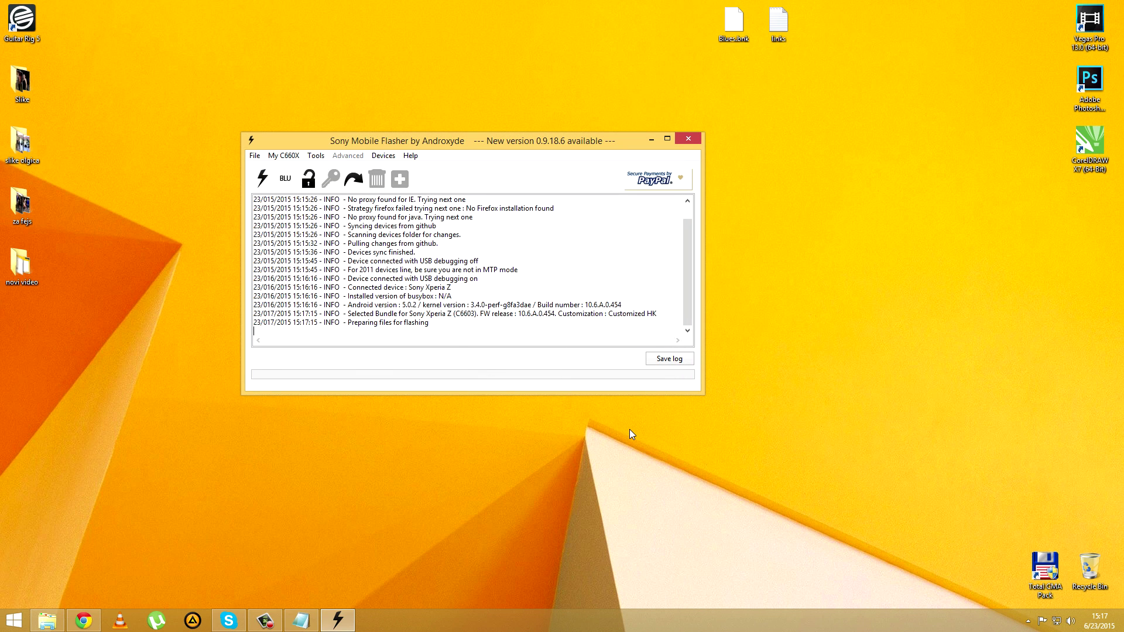